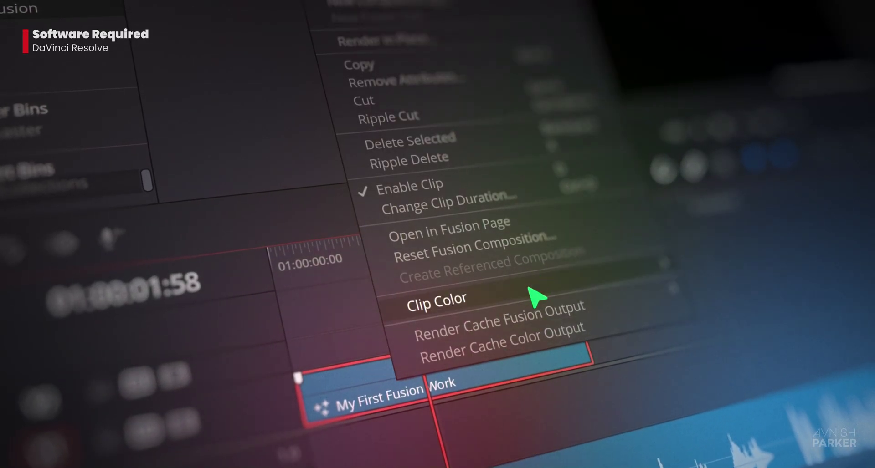
Open the finished title clip in the Fusion page and review its node graph and keyframes
click(523, 224)
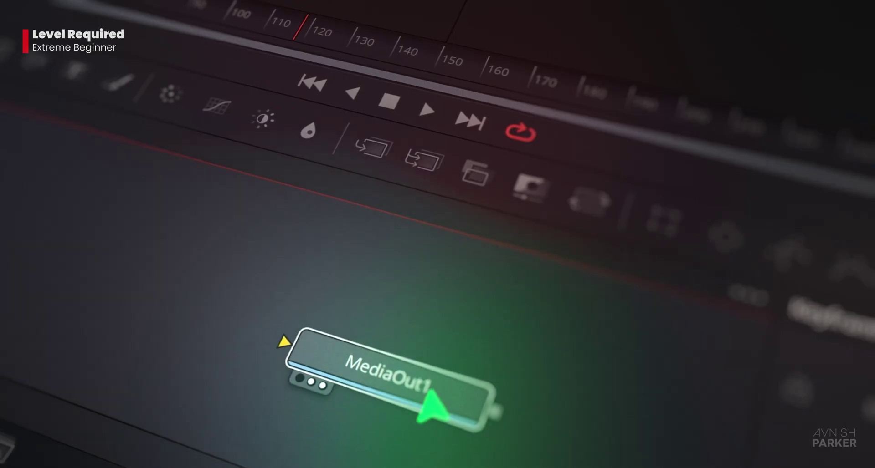
drag(407, 394, 270, 322)
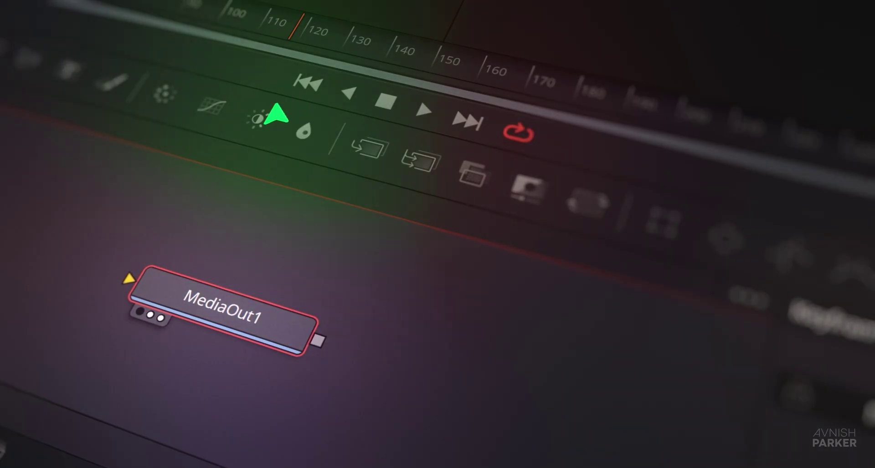
key(ctrl+a)
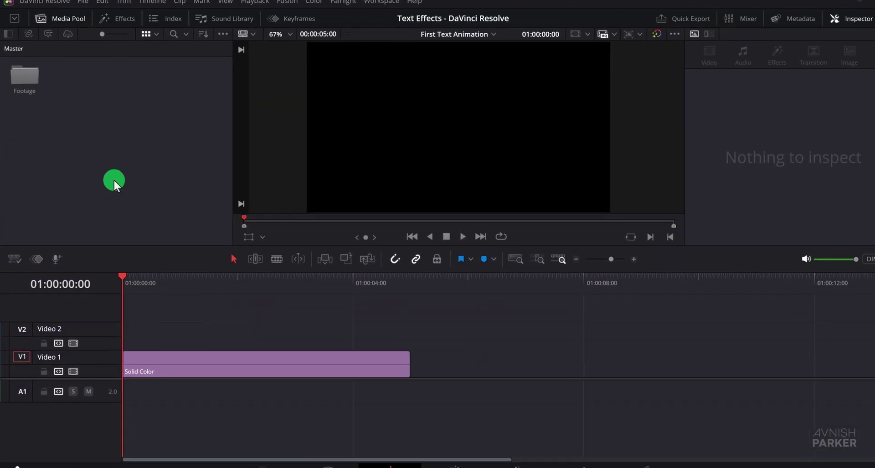
Create a 5:00, 60 fps Fusion composition named 'First Text Animation' in the Media Pool
right_click(115, 179)
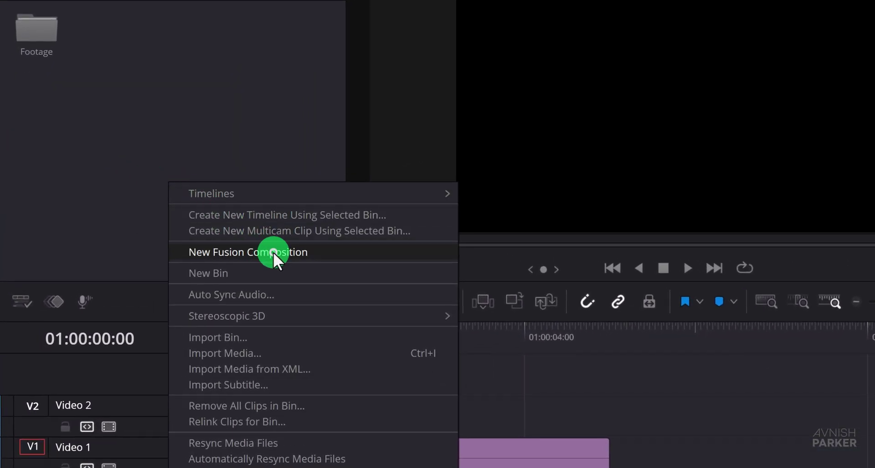
click(272, 253)
click(455, 203)
text(5:00)
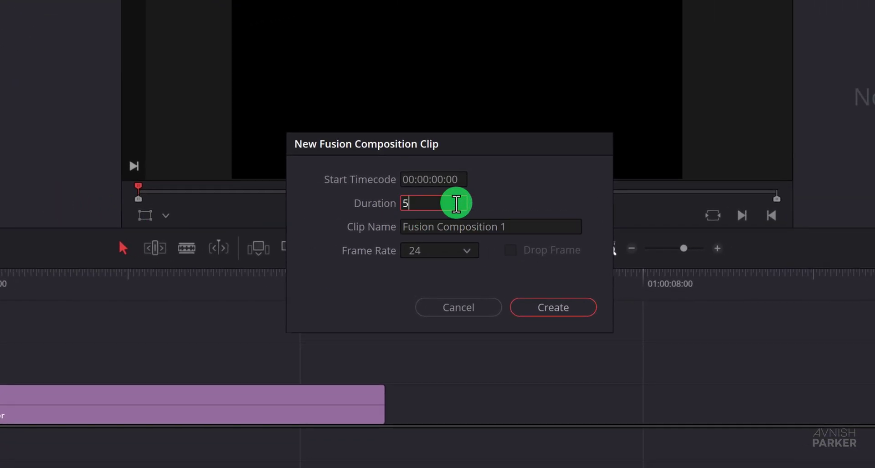
click(482, 226)
triple_click(532, 226)
text(First Text Animation)
click(464, 251)
scroll(428, 410, down, 1)
click(428, 410)
click(538, 313)
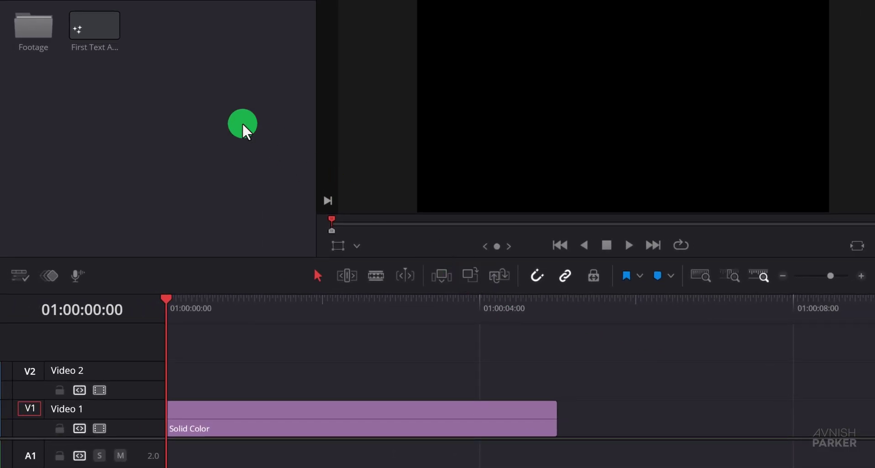
Place the First Text Animation composition at the start of Video 2, above the Solid Color clip
drag(101, 31, 205, 375)
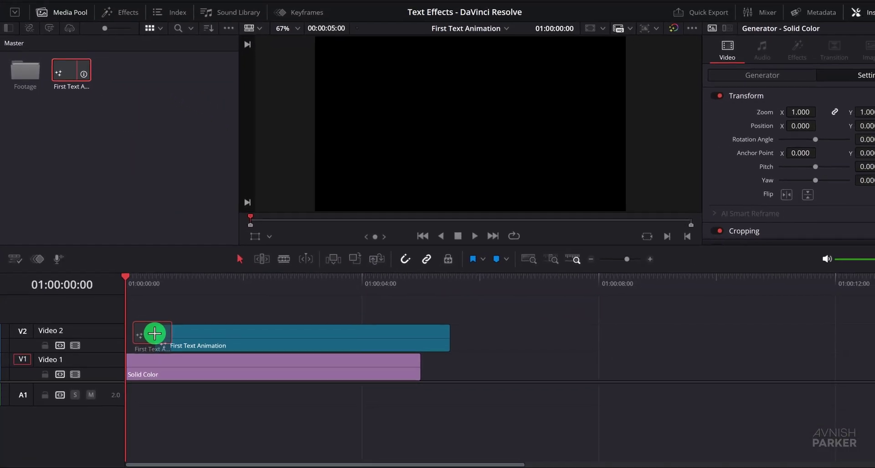
mouse_move(154, 333)
mouse_down()
mouse_move(191, 332)
mouse_move(144, 332)
mouse_move(158, 332)
mouse_up()
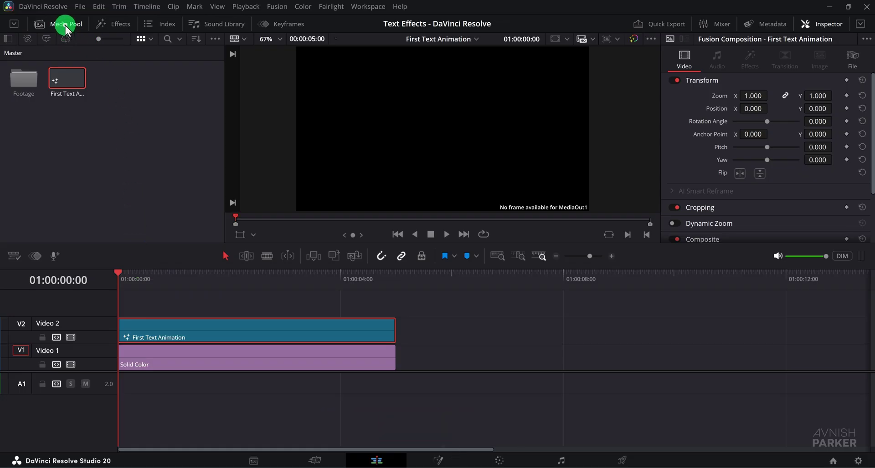
click(64, 26)
click(65, 26)
Open the First Text Animation timeline clip in the Fusion page
right_click(205, 337)
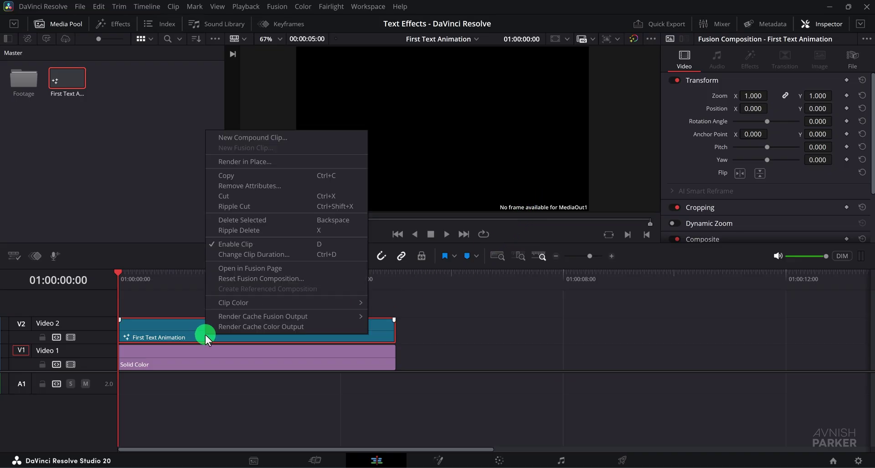
click(315, 272)
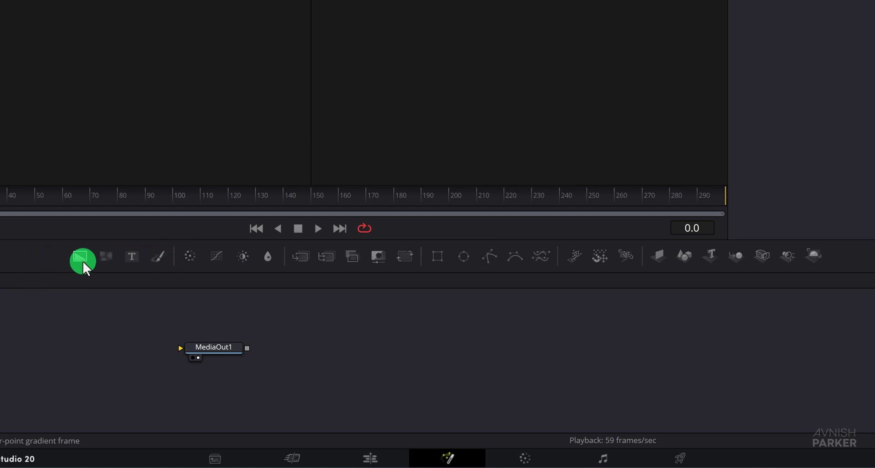
Add a Background node, showing Background1 in the left viewer and MediaOut1 in the right
drag(81, 258, 102, 347)
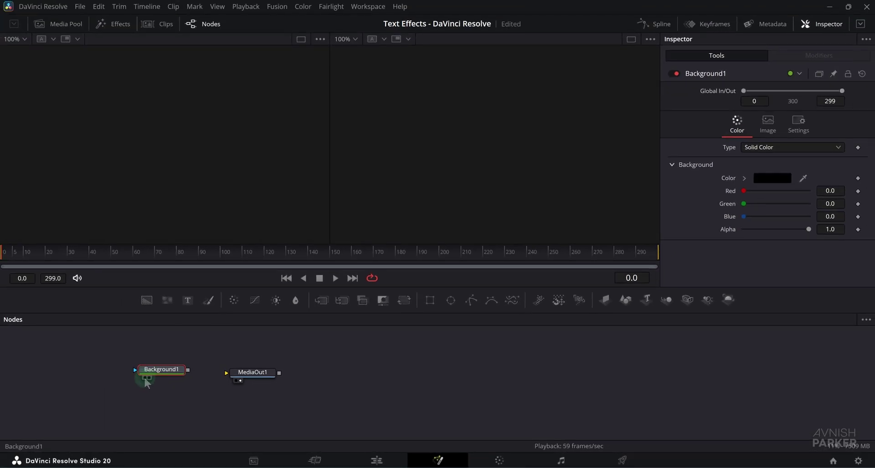
click(146, 378)
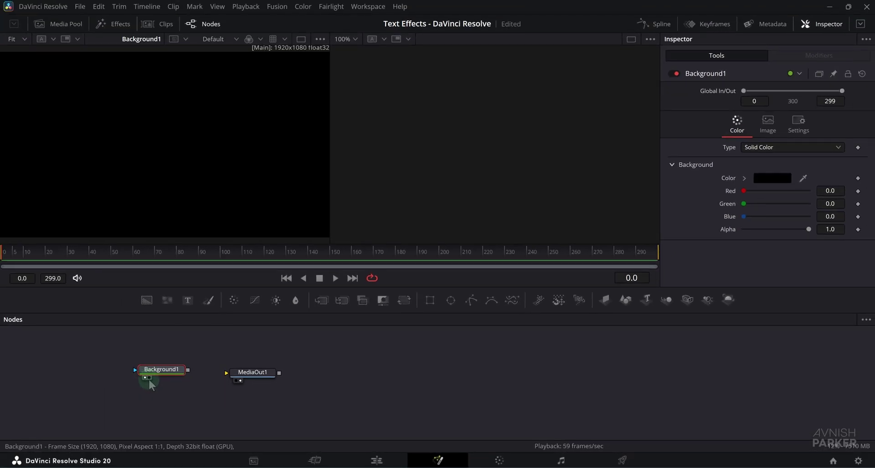
click(149, 378)
click(149, 379)
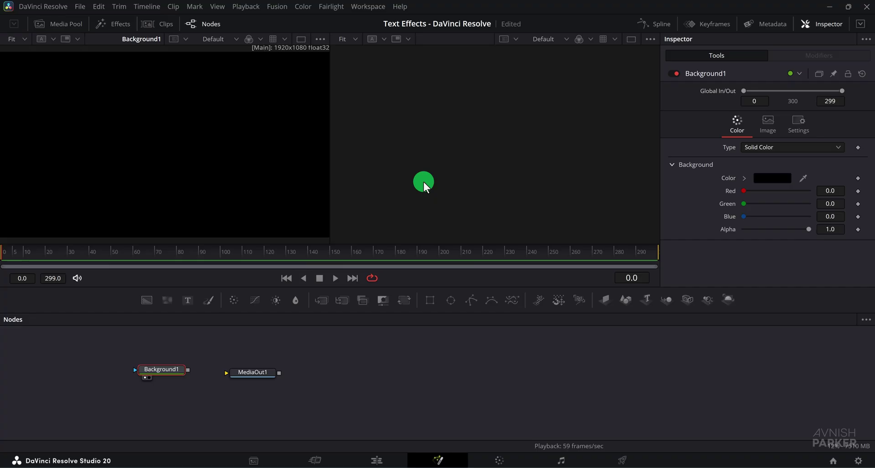
key(1)
key(2)
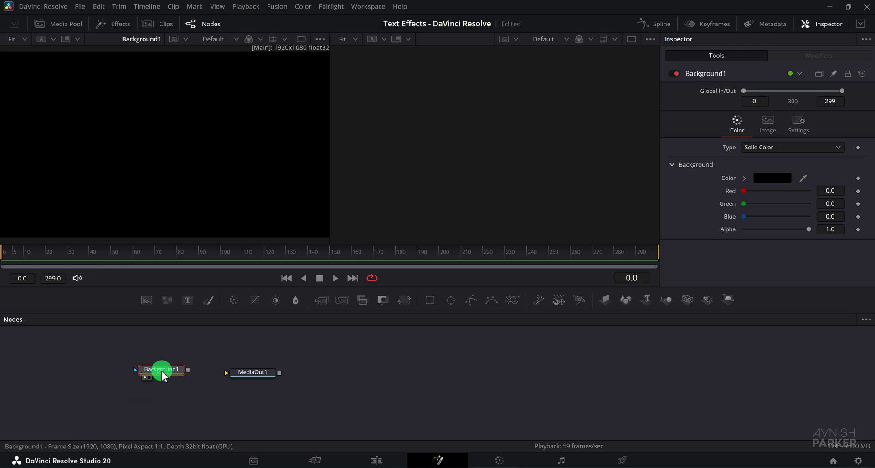
click(257, 374)
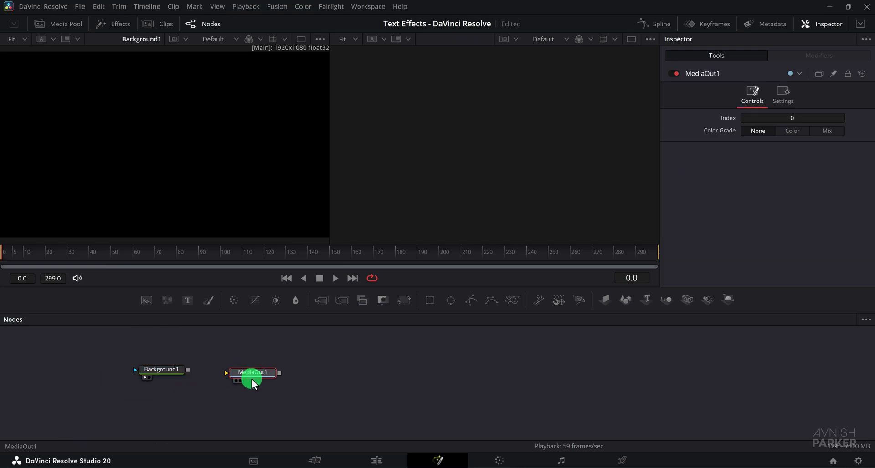
click(242, 381)
Color Background1 solid purple with Red 0.299, Green 0.102 and Blue 0.693
drag(256, 373, 286, 373)
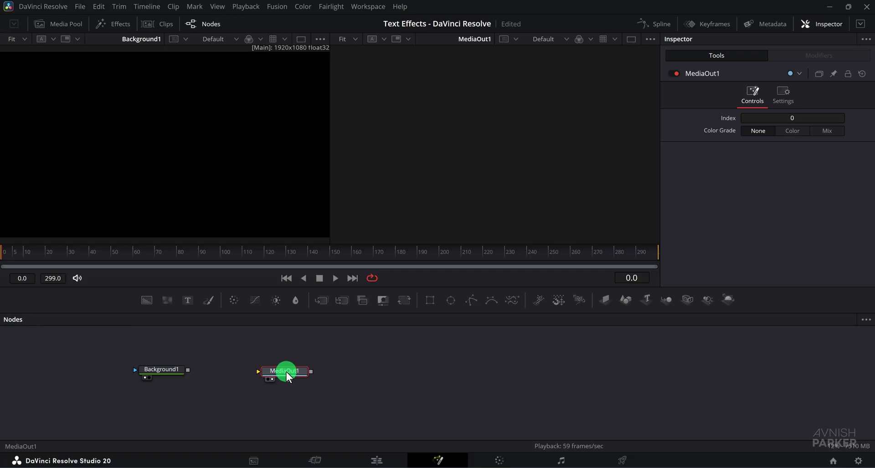
click(164, 370)
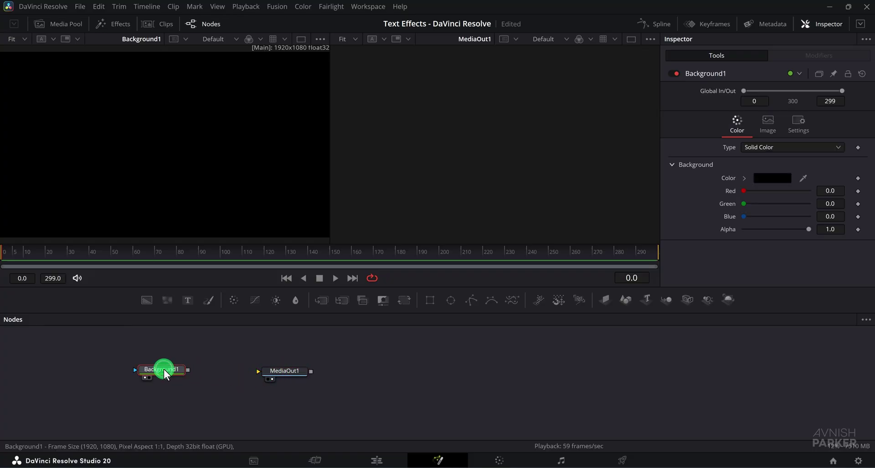
click(206, 373)
mouse_move(755, 191)
mouse_down()
mouse_move(772, 192)
mouse_move(751, 191)
mouse_up()
drag(743, 216, 788, 218)
drag(743, 204, 780, 189)
click(815, 147)
click(788, 146)
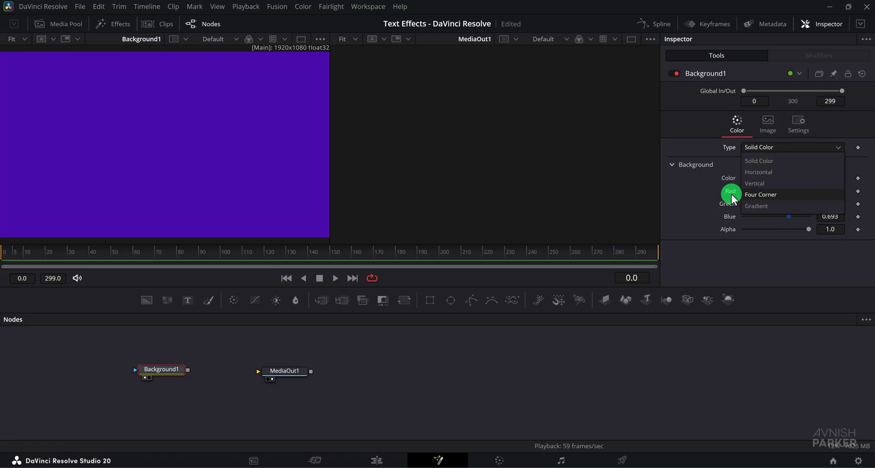
click(705, 194)
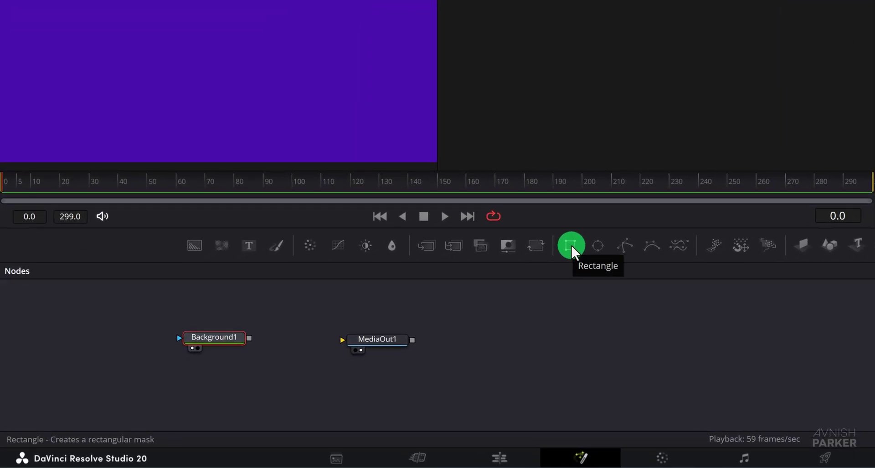
Mask Background1 with a Rectangle1 mask and connect Background1's output to MediaOut1
click(570, 246)
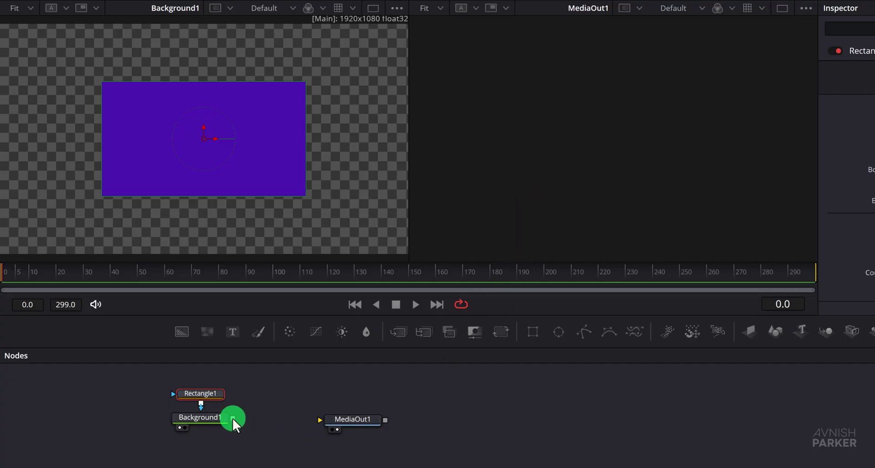
drag(232, 418, 320, 420)
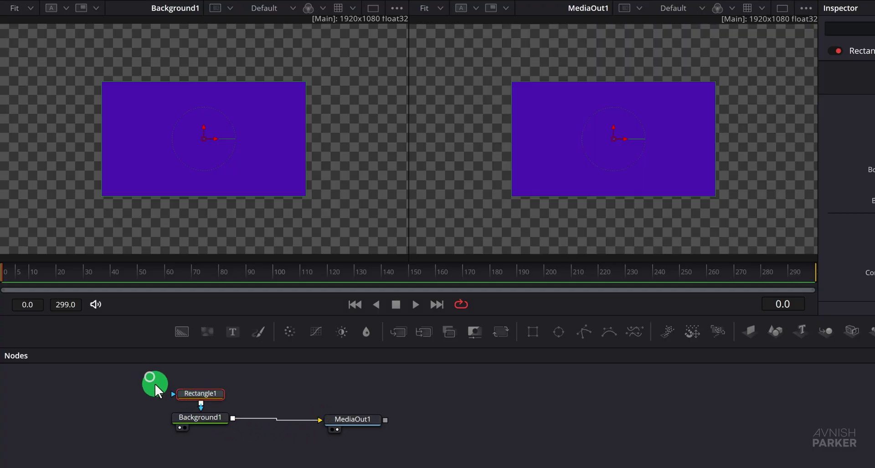
drag(150, 377, 215, 421)
click(214, 421)
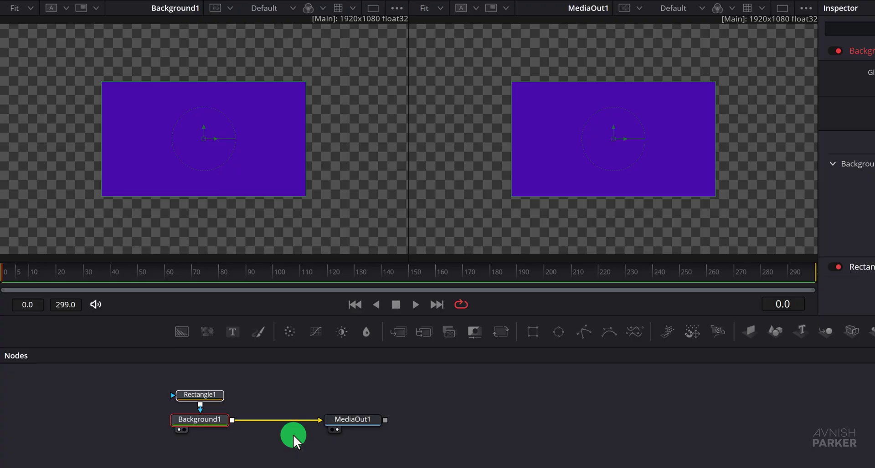
Resize the Rectangle1 mask to Width 0.543 and Height 0.189
click(260, 438)
click(204, 396)
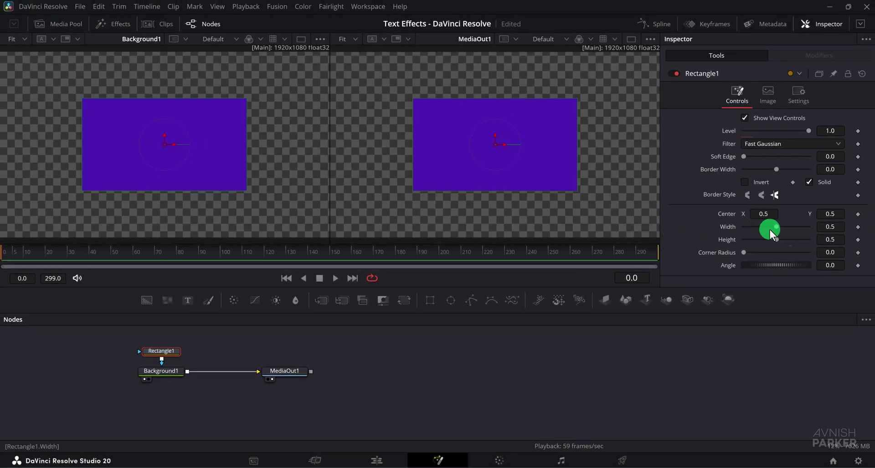
mouse_move(769, 228)
mouse_down()
mouse_move(754, 227)
mouse_move(788, 229)
mouse_move(767, 239)
mouse_move(778, 236)
mouse_move(775, 228)
mouse_up()
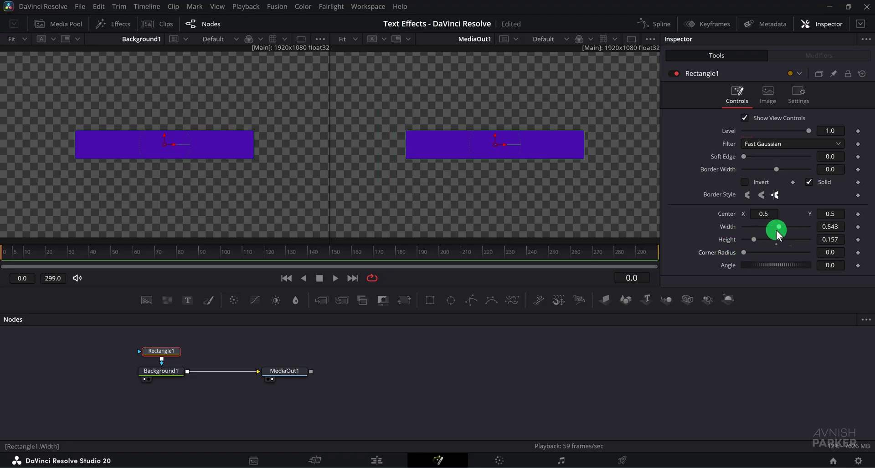
drag(754, 240, 755, 239)
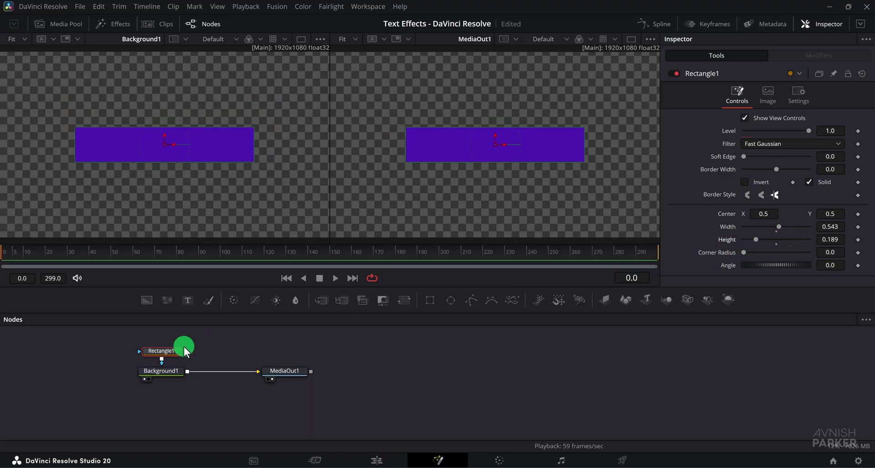
Keyframe Rectangle1 Width at 0.543 on frame 50 and 0 on frame 0
drag(25, 261, 111, 255)
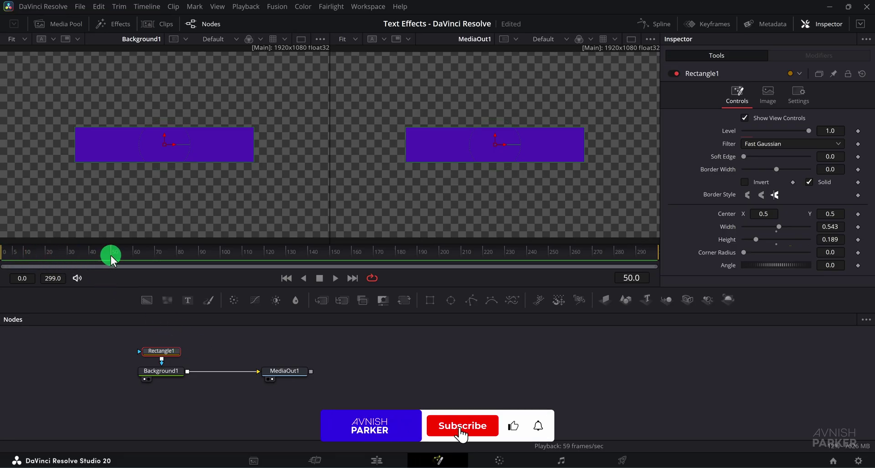
click(858, 226)
click(26, 255)
drag(25, 256, 3, 255)
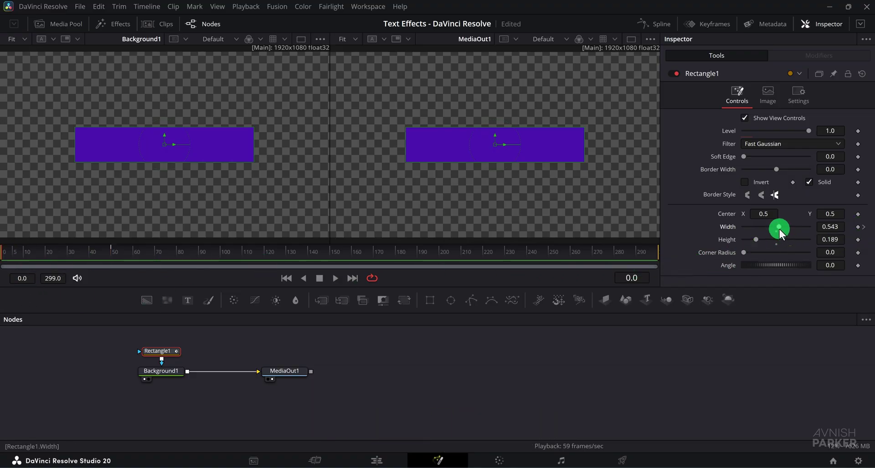
drag(779, 228, 738, 226)
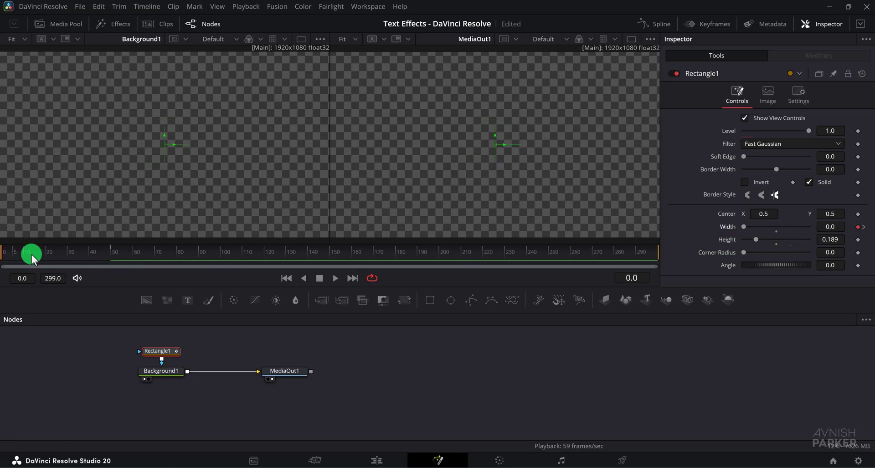
Play back the growing bar animation, then save the project
key(space)
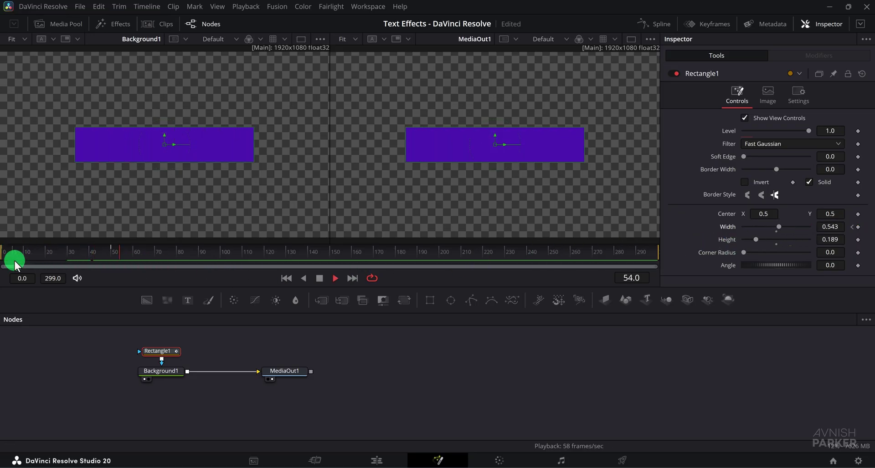
key(space)
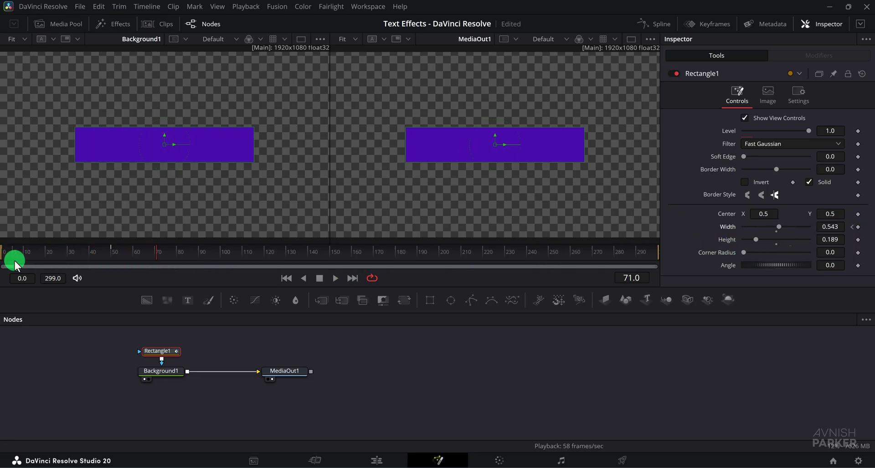
key(ctrl+s)
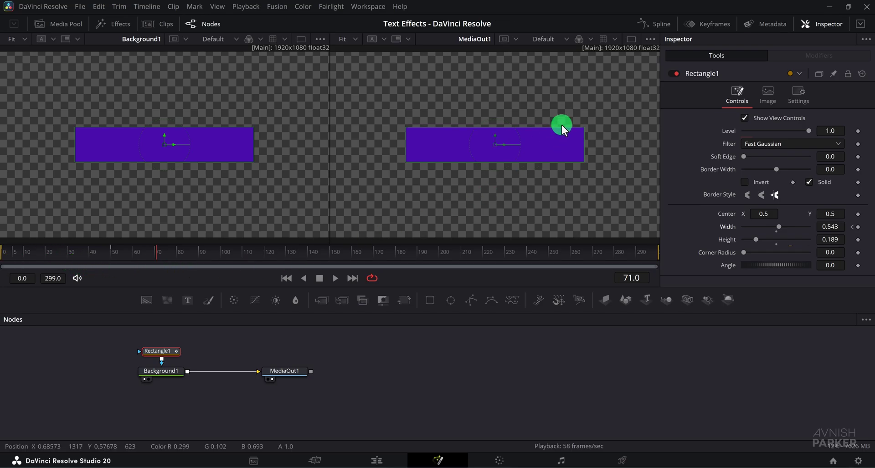
In the Spline editor, flatten all Rectangle1 Width keyframes and steepen the ease into the last key
click(654, 28)
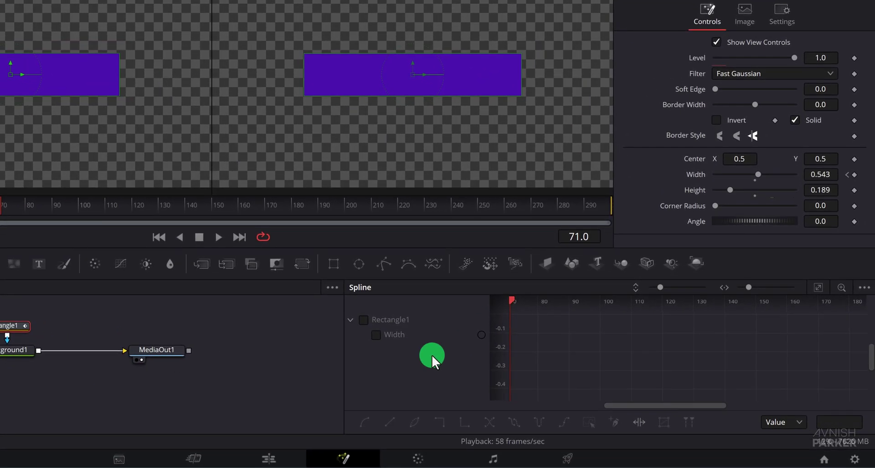
click(381, 335)
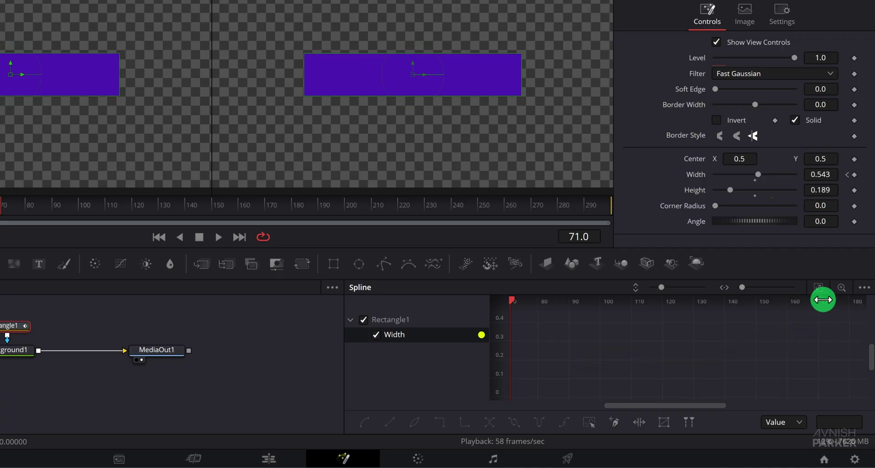
click(818, 287)
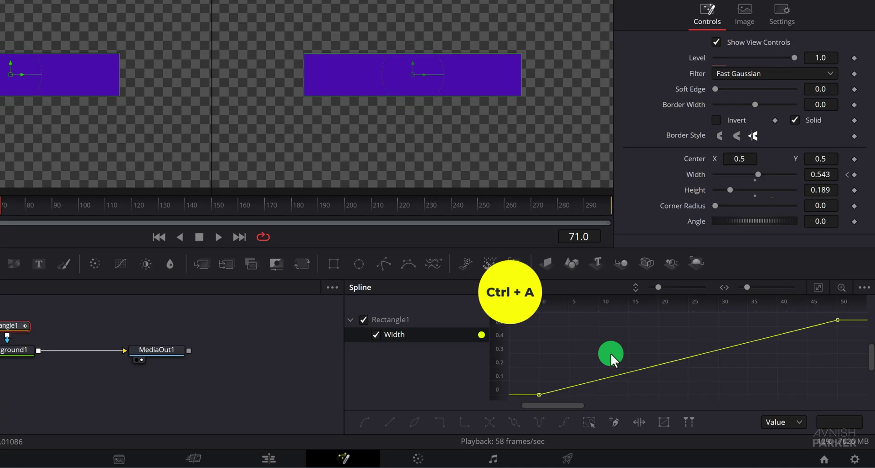
key(ctrl+a)
key(f)
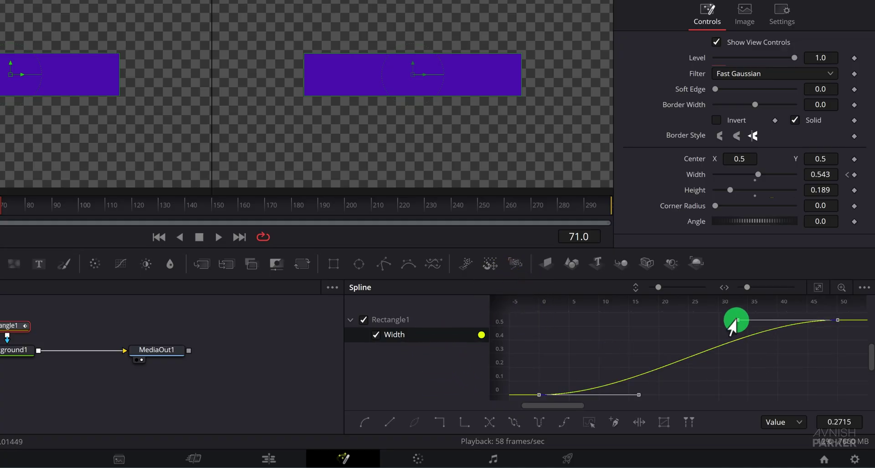
drag(737, 320, 589, 320)
click(637, 395)
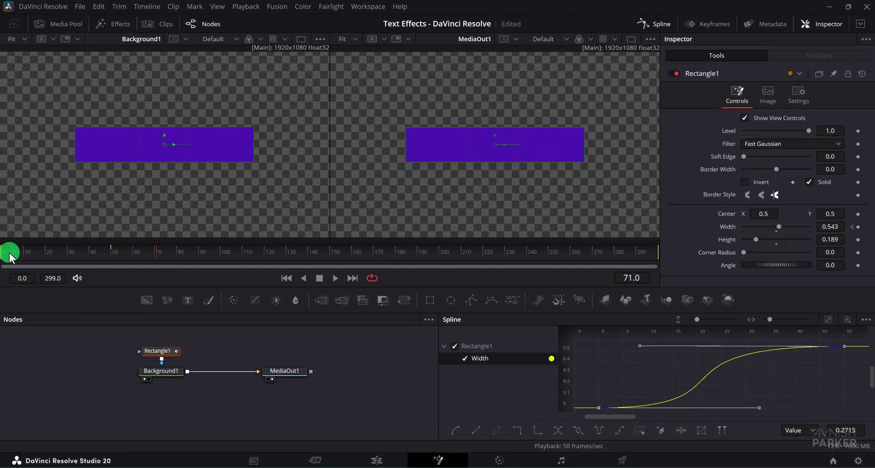
Replay the width animation from frame 0 to preview the growing purple bar
click(5, 252)
key(space)
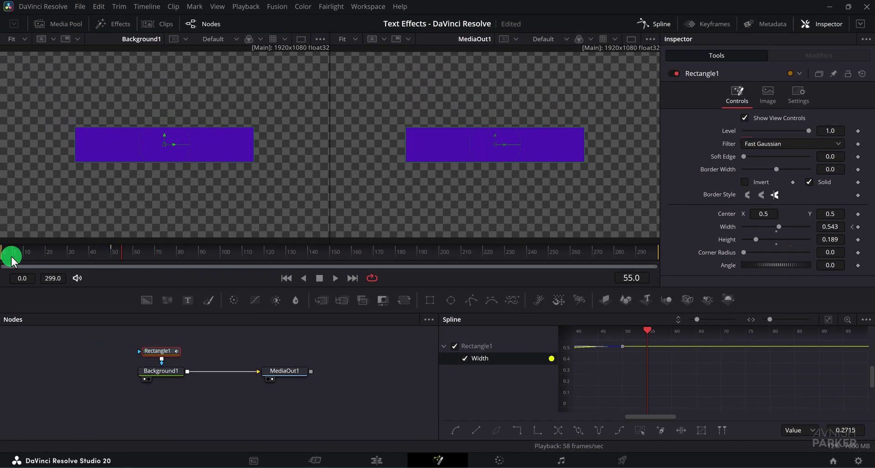
click(3, 257)
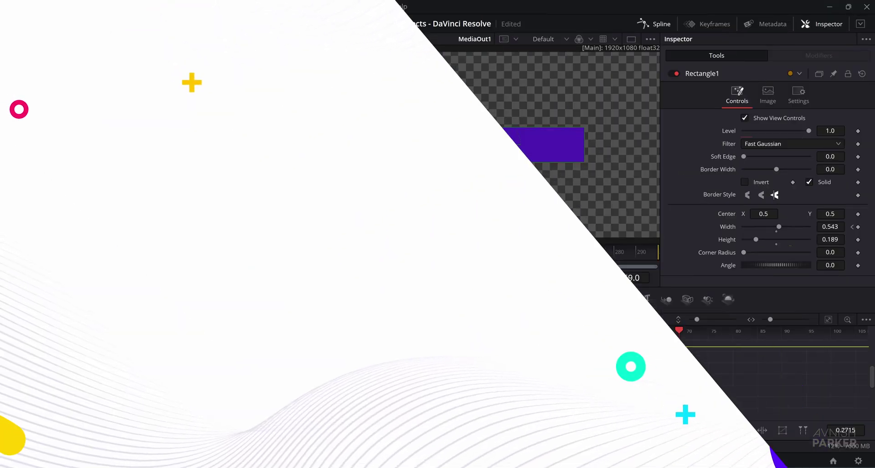
click(154, 259)
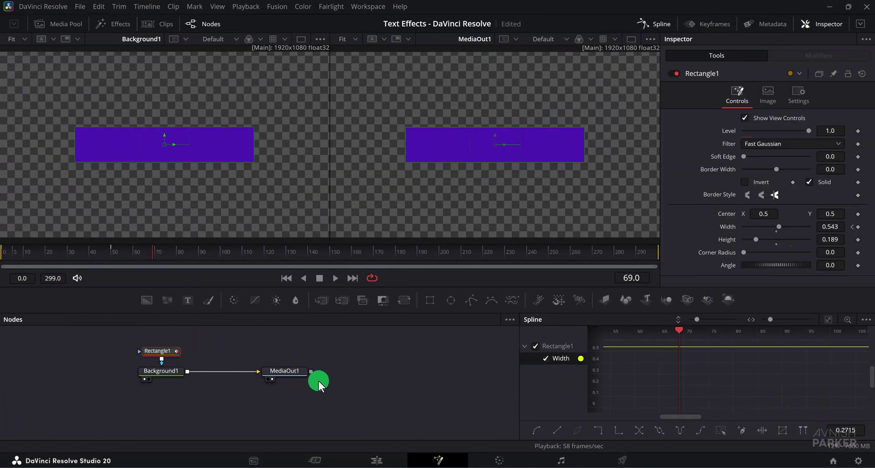
Add a Text+ node merged over the bar via Merge1, and tidy the node layout
click(290, 373)
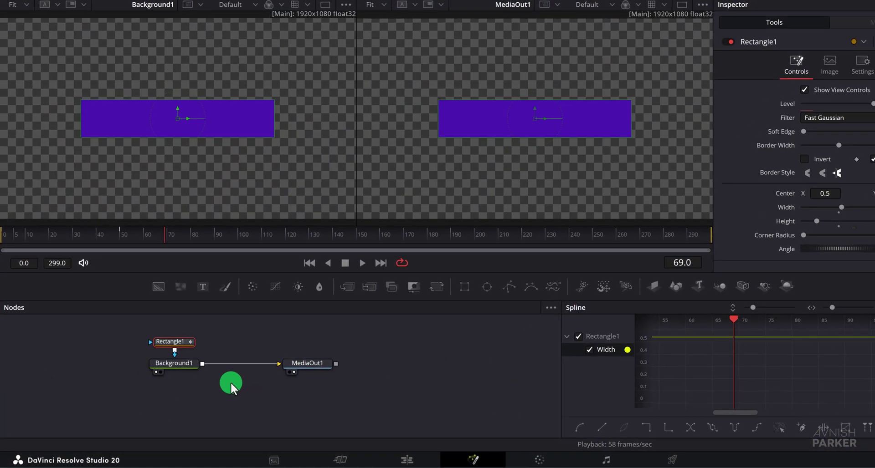
click(280, 363)
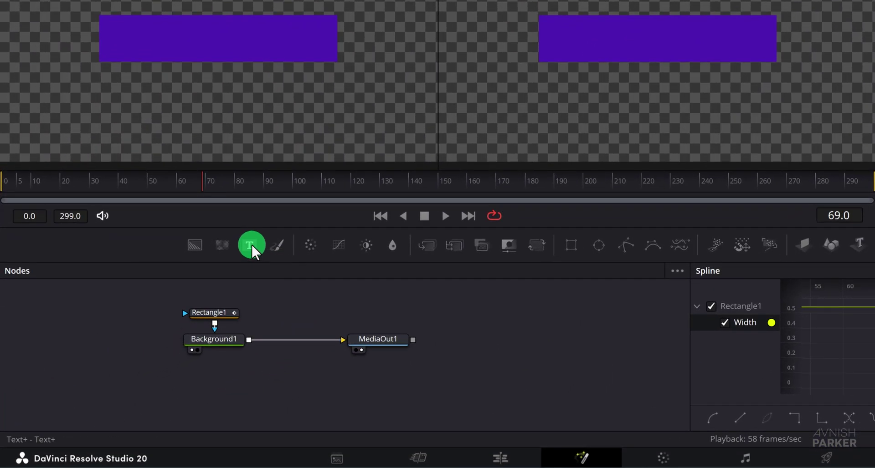
drag(250, 245, 291, 312)
drag(323, 314, 247, 340)
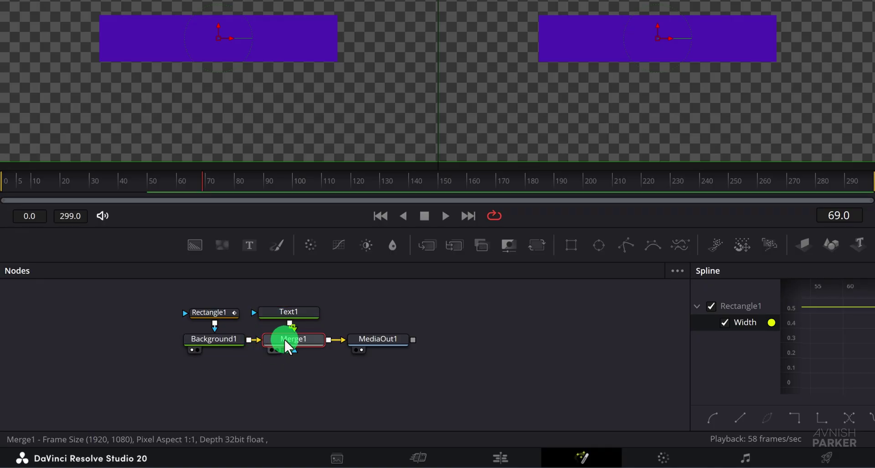
drag(287, 311, 294, 305)
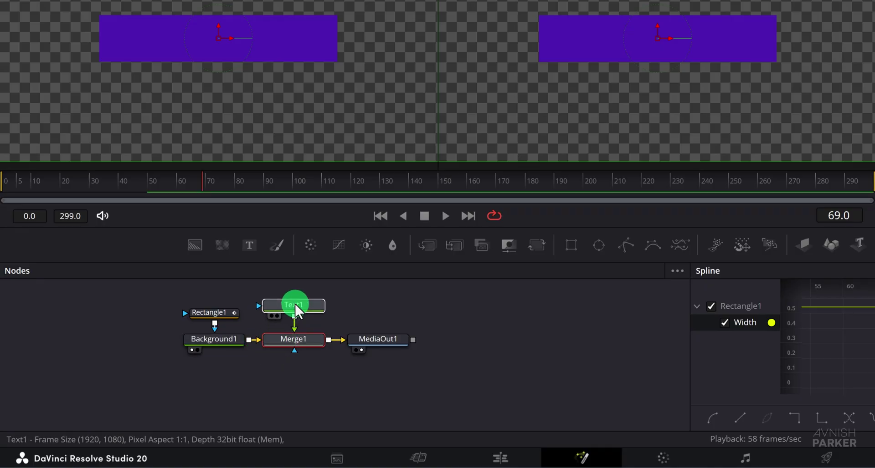
click(294, 339)
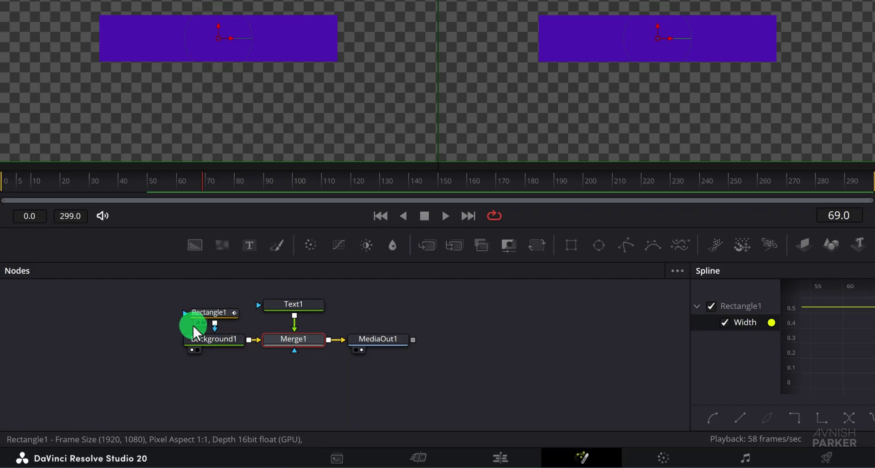
drag(201, 299, 185, 339)
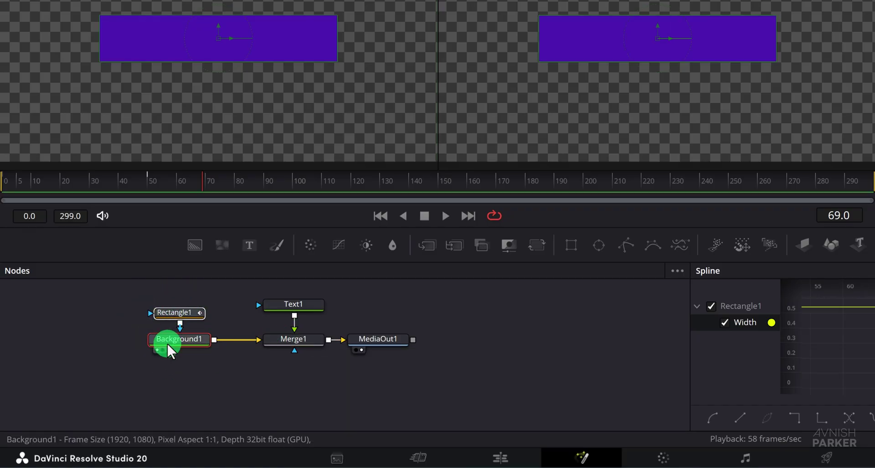
click(301, 341)
click(377, 339)
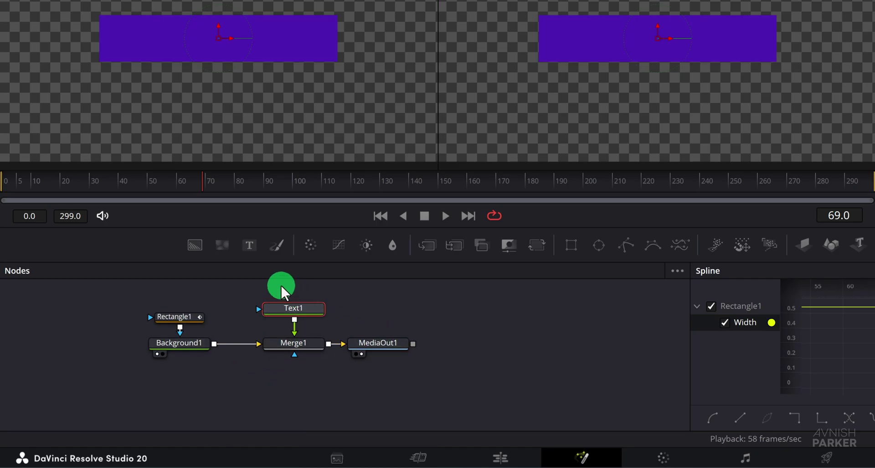
drag(281, 286, 300, 363)
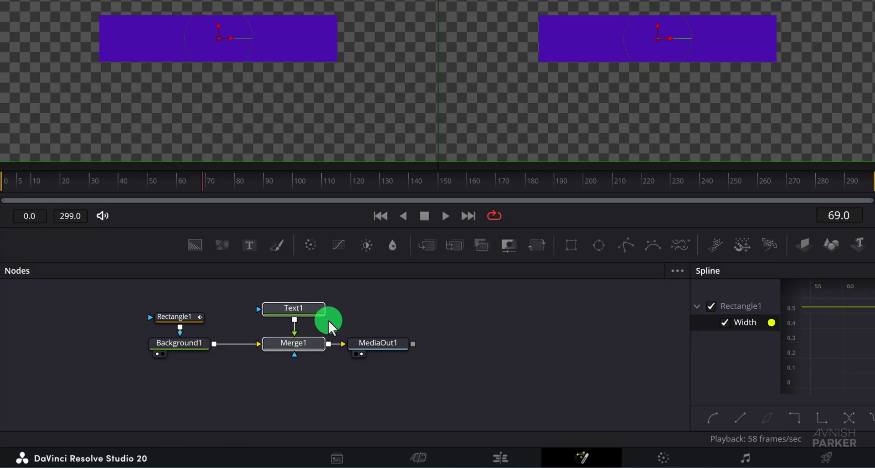
Change Text1's text to 'Motion Graphics'
click(327, 319)
click(302, 305)
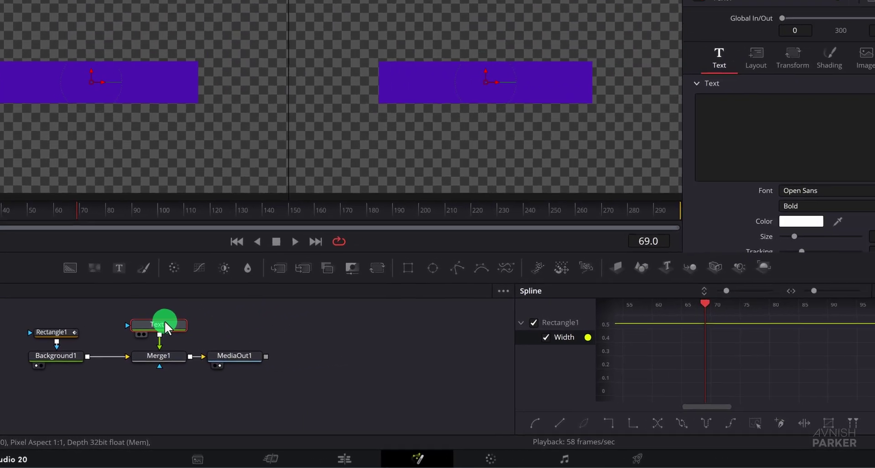
click(736, 136)
text(Motion Graphics)
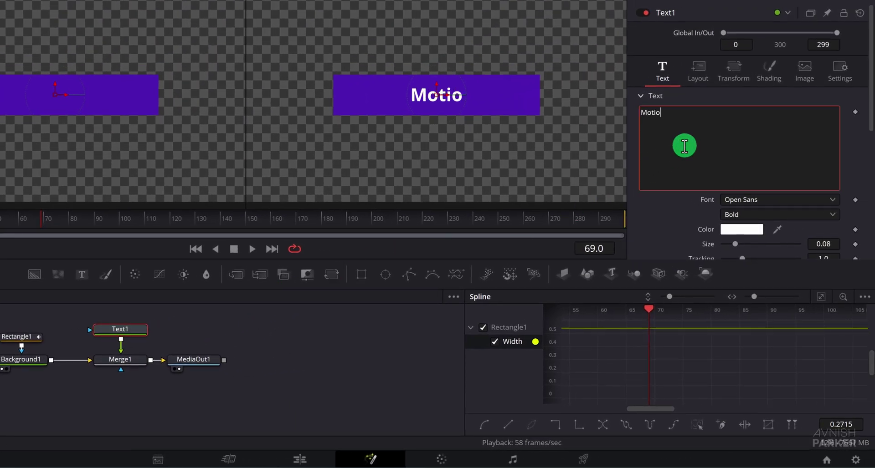
Set the title font to Poppins Black and move MediaOut1 further right
click(739, 199)
scroll(752, 260, down, 5)
click(753, 393)
click(740, 215)
click(740, 324)
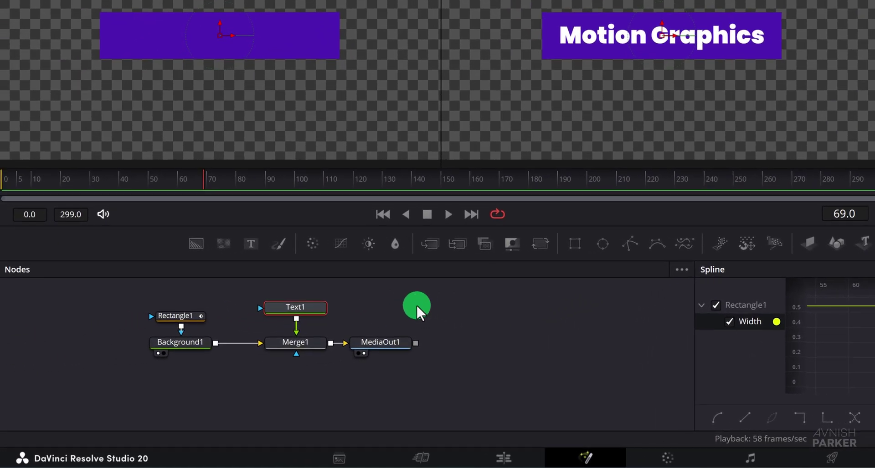
drag(399, 342, 459, 344)
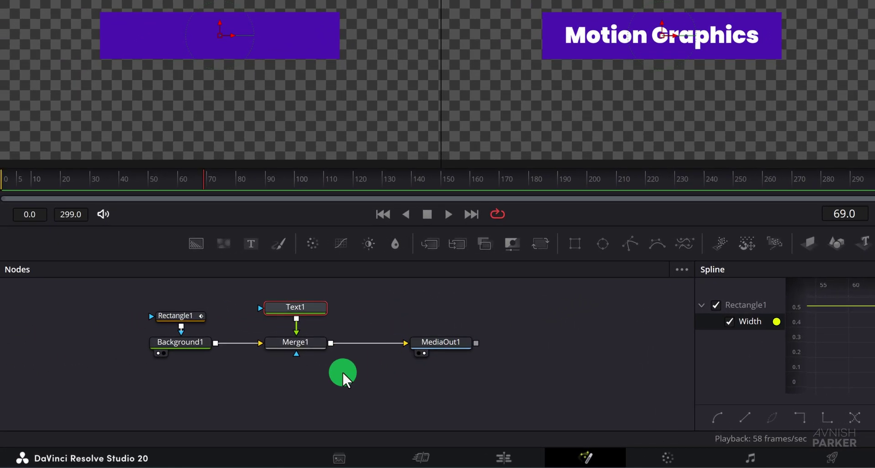
click(174, 315)
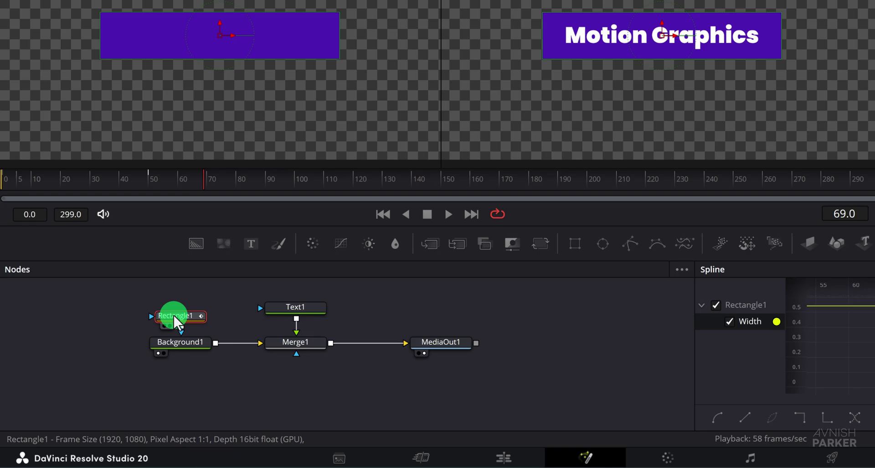
Copy Rectangle1 and paste it onto Text1 as a mask placed above it, then scrub to check
key(ctrl+c)
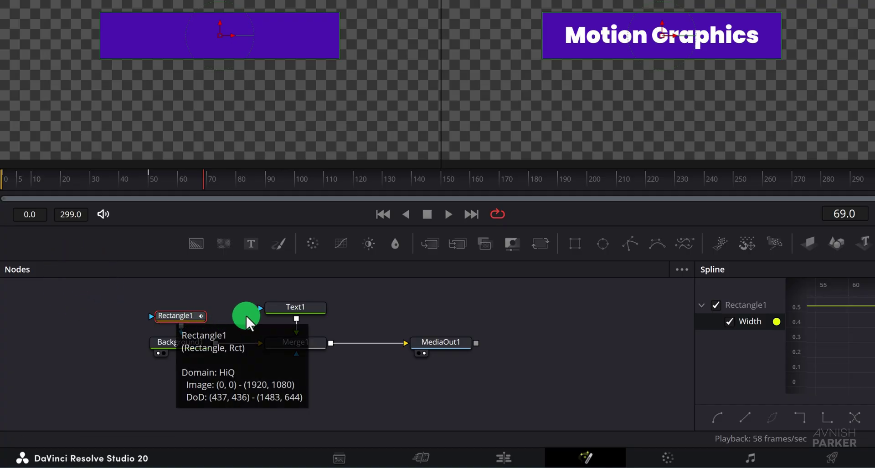
click(302, 306)
key(ctrl+v)
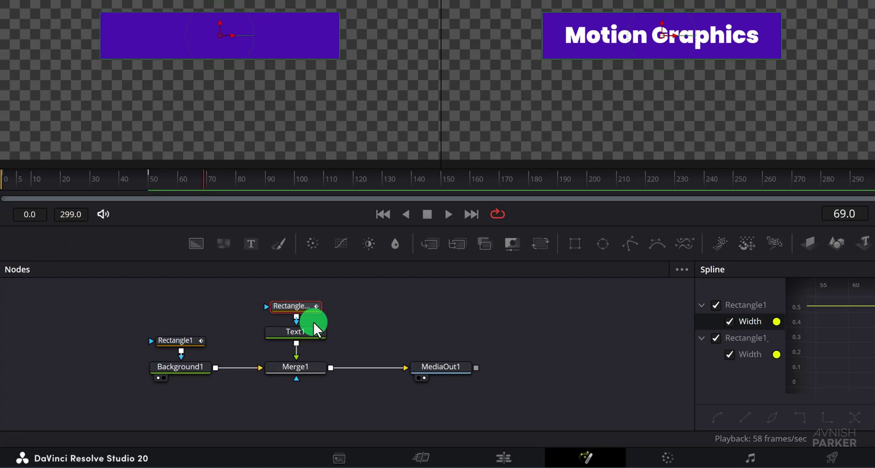
drag(304, 310, 296, 299)
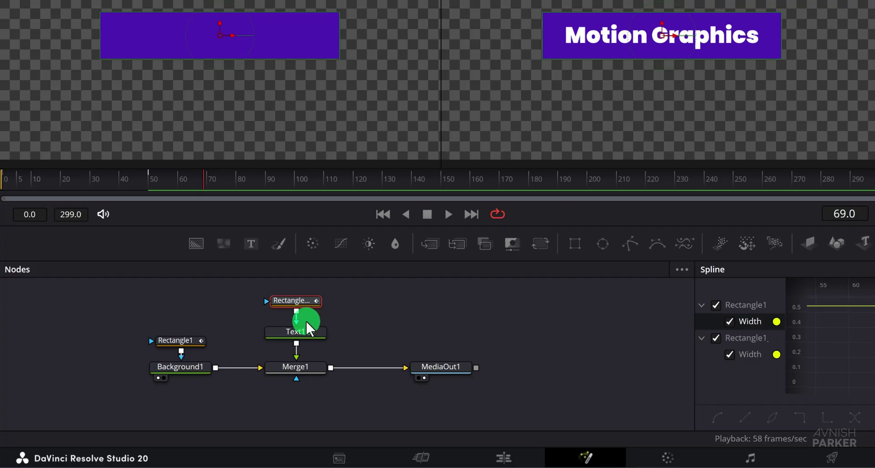
click(2, 181)
drag(1, 182, 127, 191)
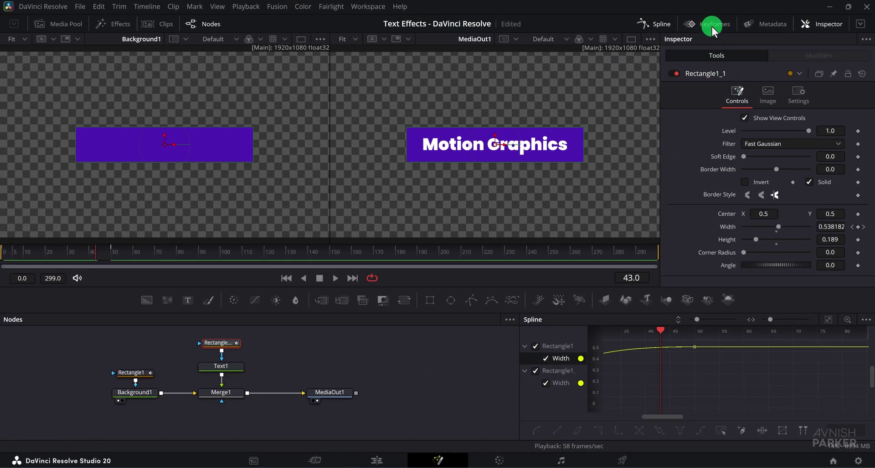
Swap the spline graph for the Keyframes timeline and rename Rectangle1_1 to TextMask
click(711, 26)
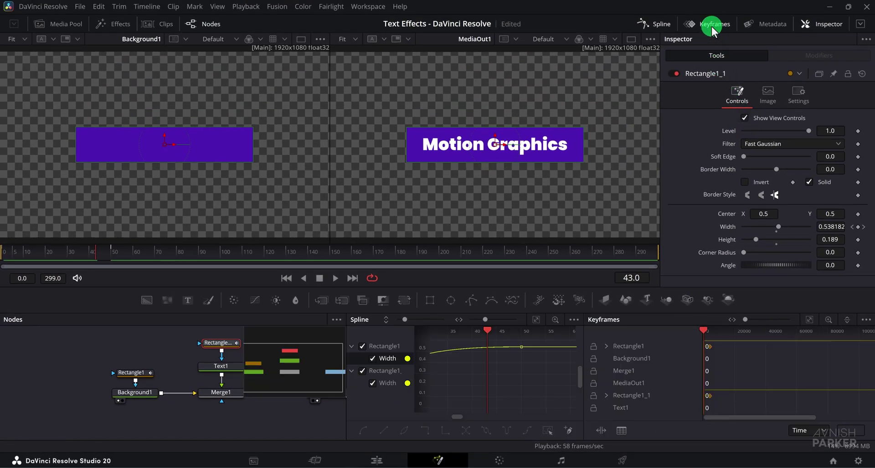
click(661, 26)
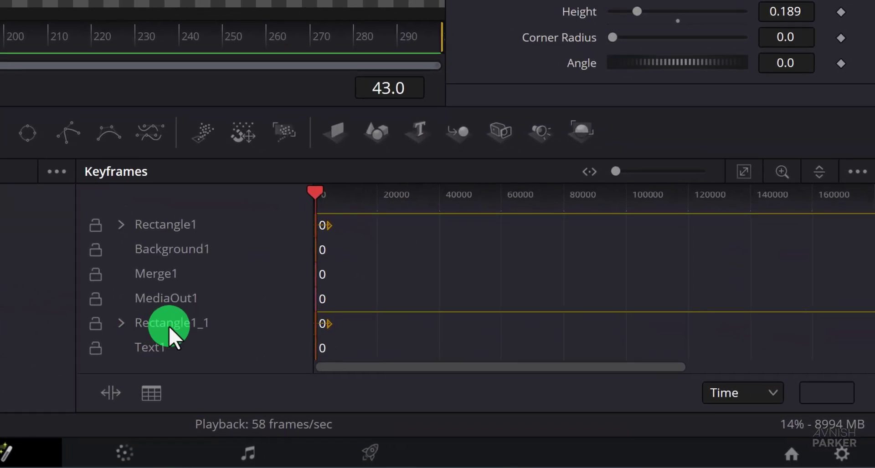
click(169, 326)
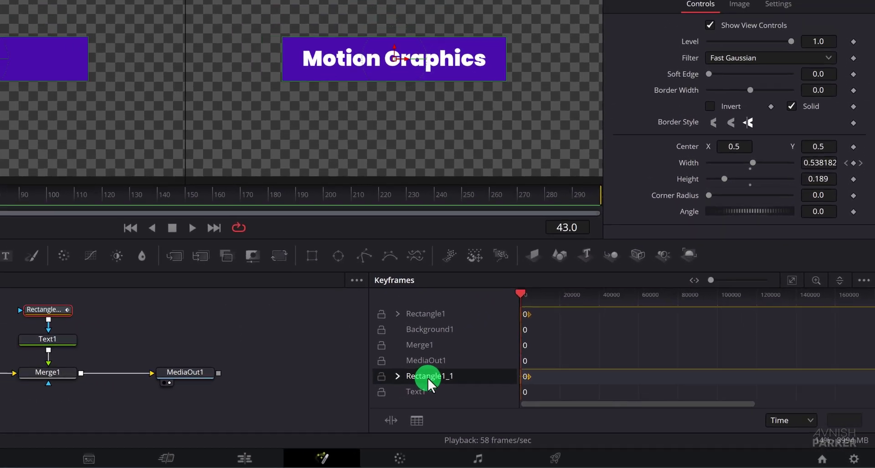
key(F2)
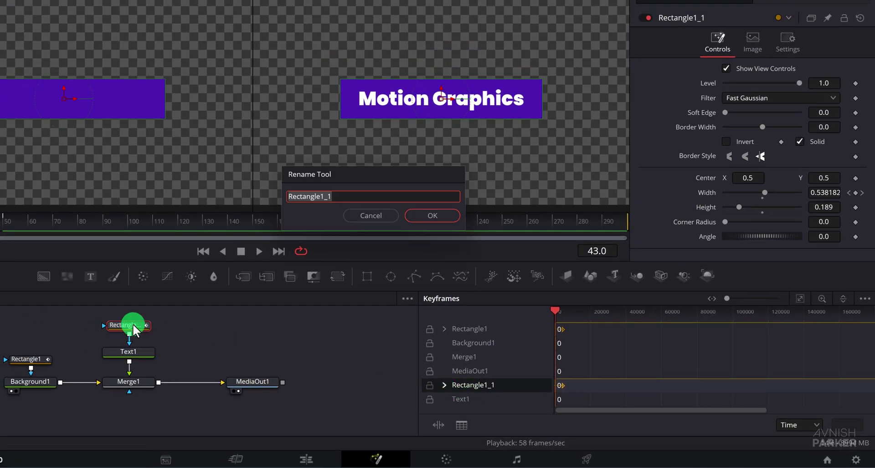
text(TextMask)
key(Return)
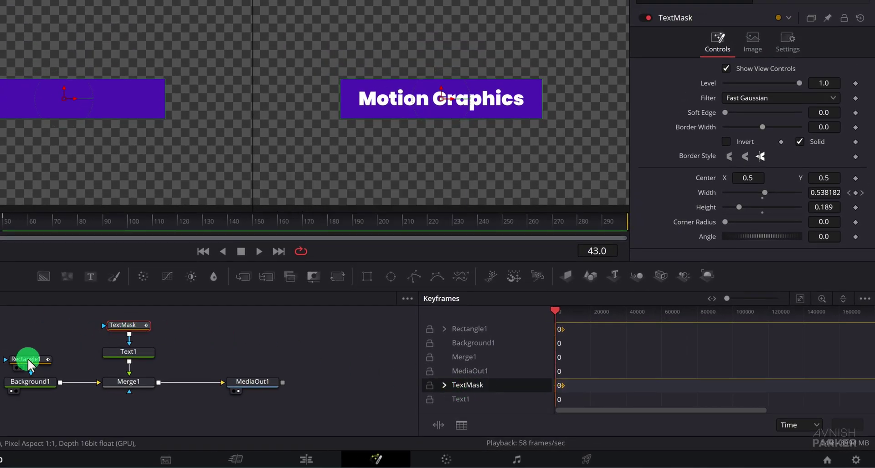
Rename the Rectangle1 node to BGMask
click(29, 361)
key(F2)
text(BGMask)
key(Return)
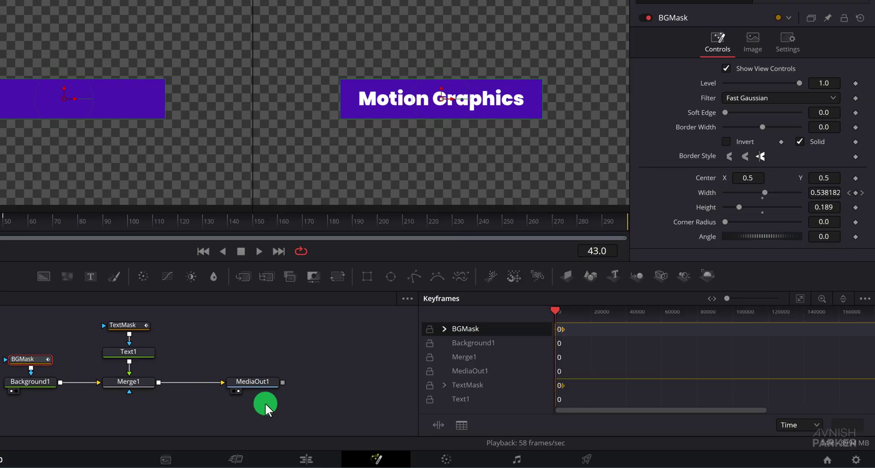
click(469, 385)
Expand TextMask's track, fit the 0–299 range, and drag its Width keyframes a few frames later
click(444, 385)
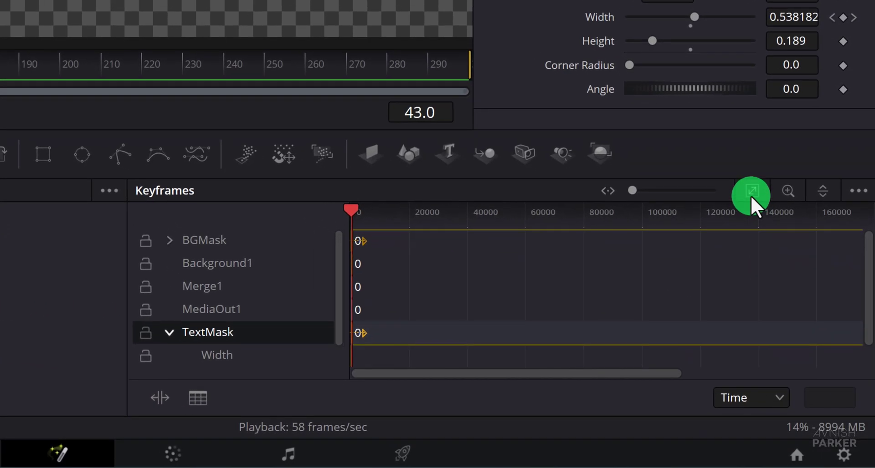
click(756, 200)
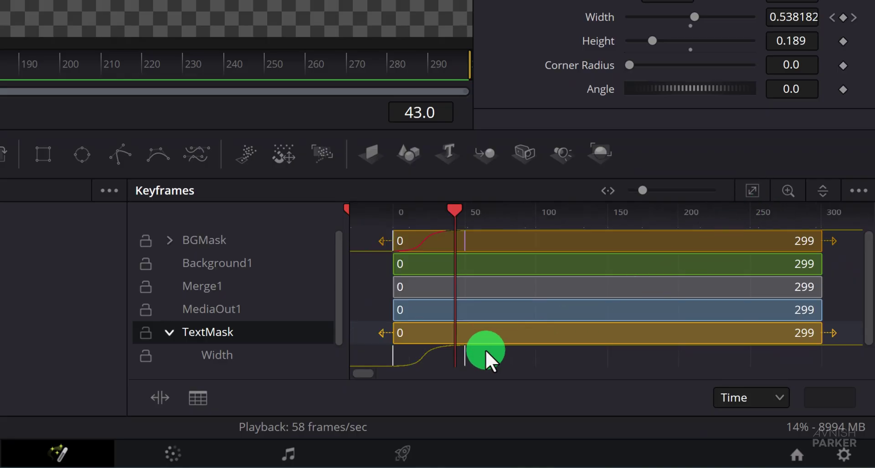
drag(484, 356, 504, 358)
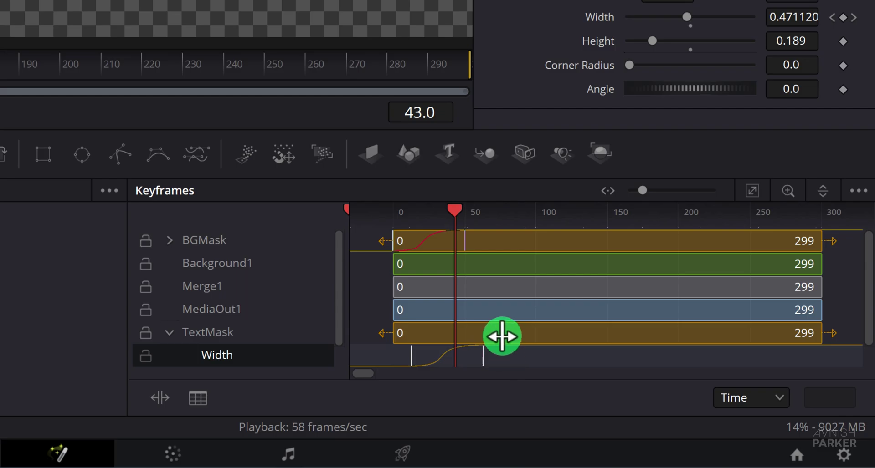
click(502, 336)
mouse_move(483, 359)
mouse_down()
mouse_move(464, 359)
mouse_move(480, 359)
mouse_up()
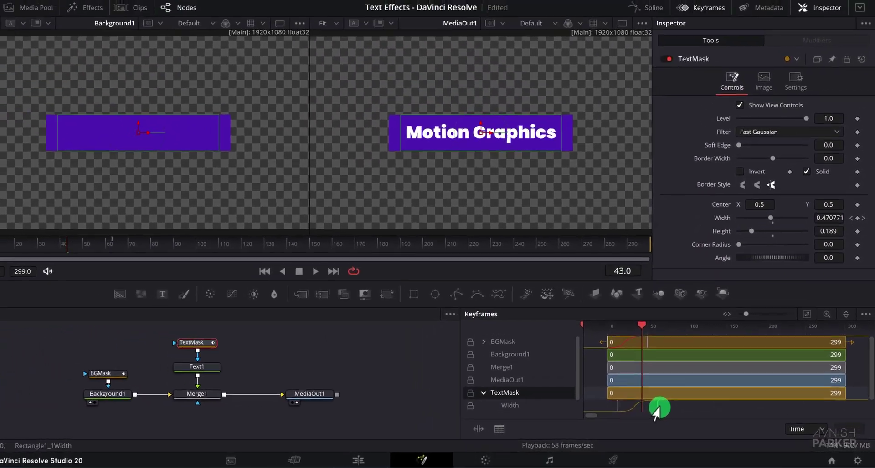
drag(75, 248, 0, 248)
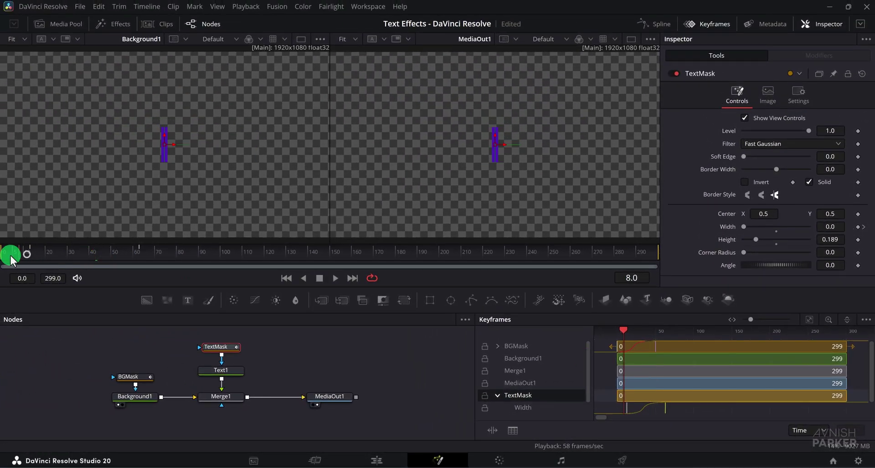
key(space)
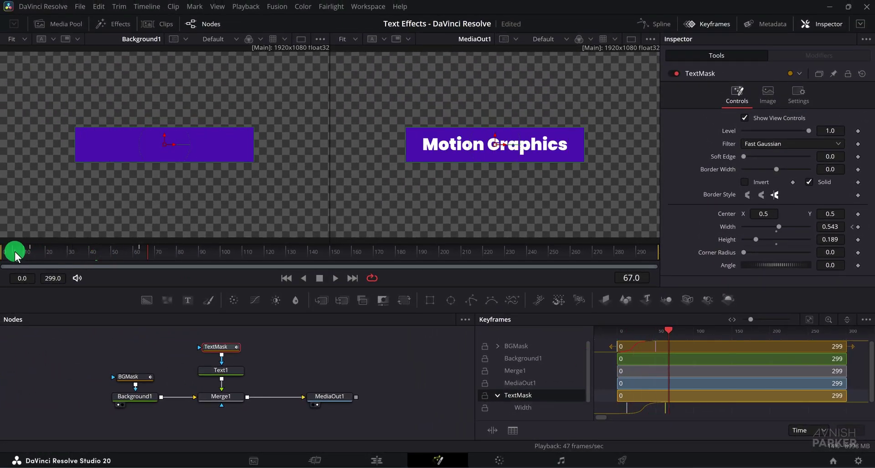
click(4, 252)
key(space)
click(219, 335)
drag(54, 254, 116, 255)
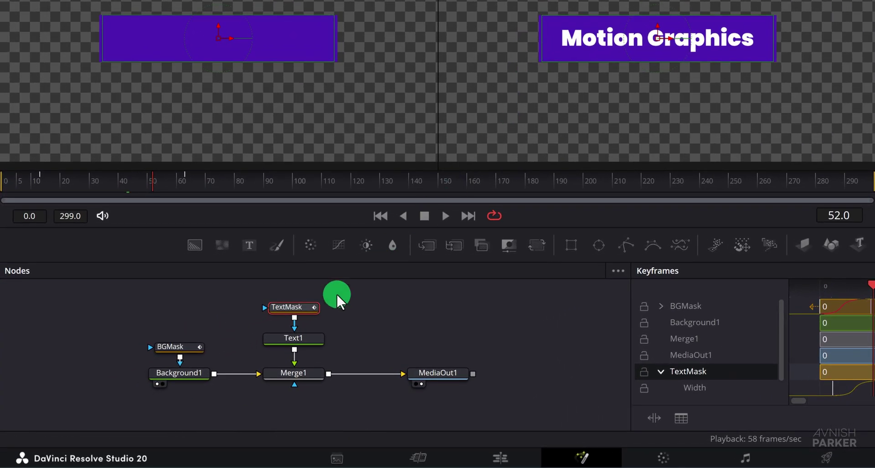
Copy BGMask and Background1, paste a duplicate pair, and arrange both pairs higher in the graph
drag(117, 329, 188, 384)
key(ctrl+c)
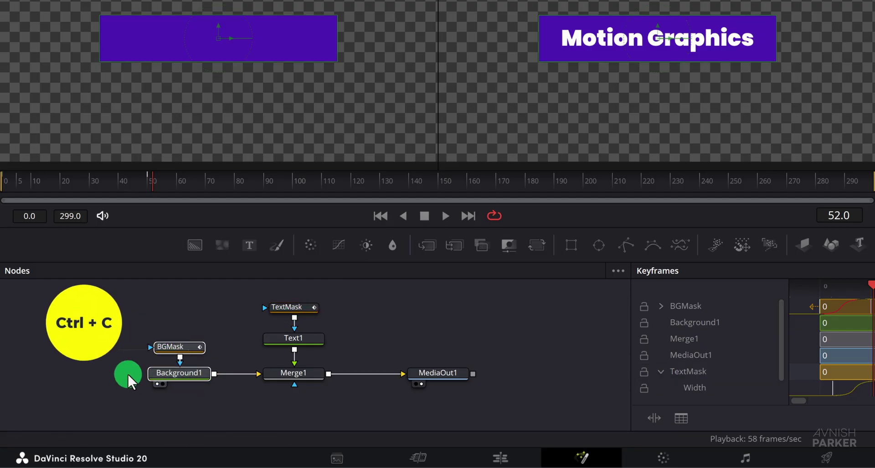
click(82, 361)
key(ctrl+v)
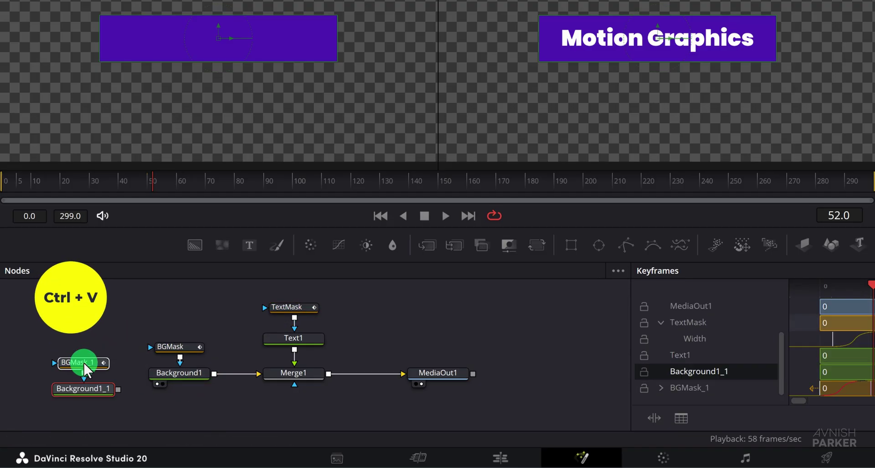
drag(84, 363, 86, 348)
click(94, 322)
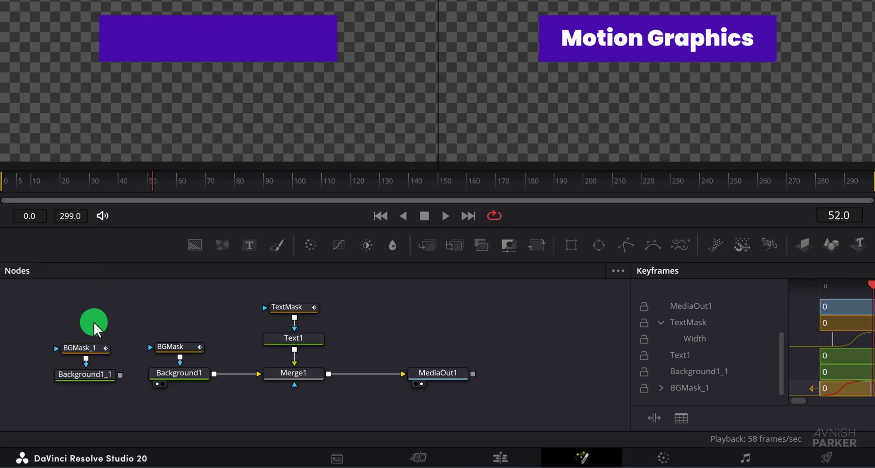
drag(150, 314, 184, 340)
drag(87, 374, 89, 345)
click(174, 369)
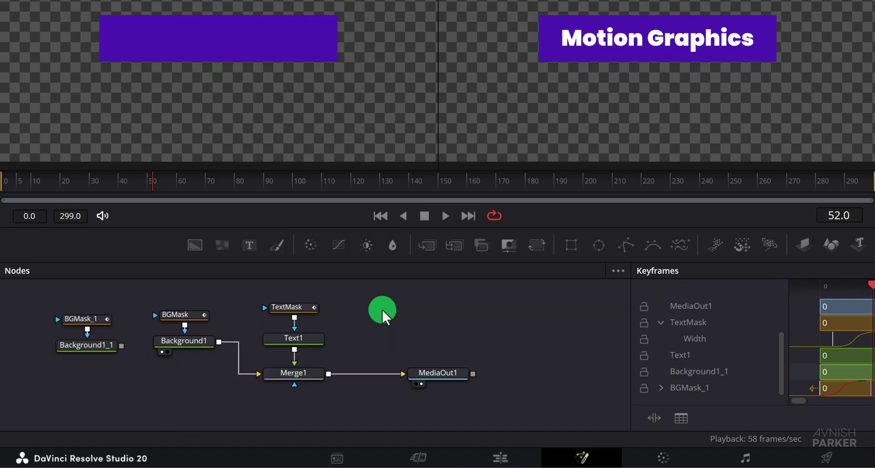
Add Merge2 and Merge3 and wire Background1_1 → Merge2 → Merge3 into Merge1's background
drag(430, 253, 89, 381)
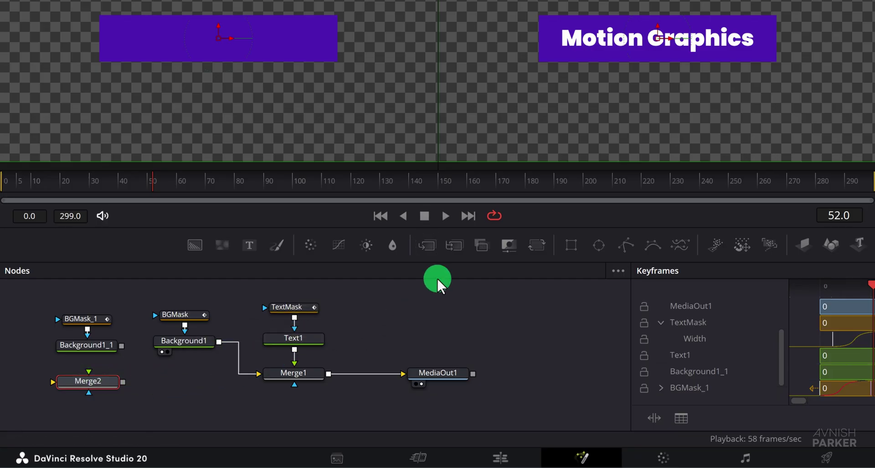
drag(430, 245, 179, 376)
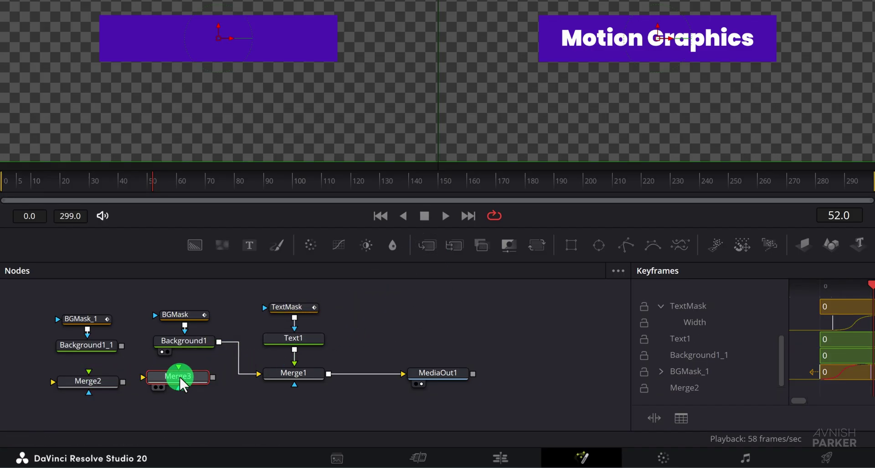
drag(199, 382, 258, 373)
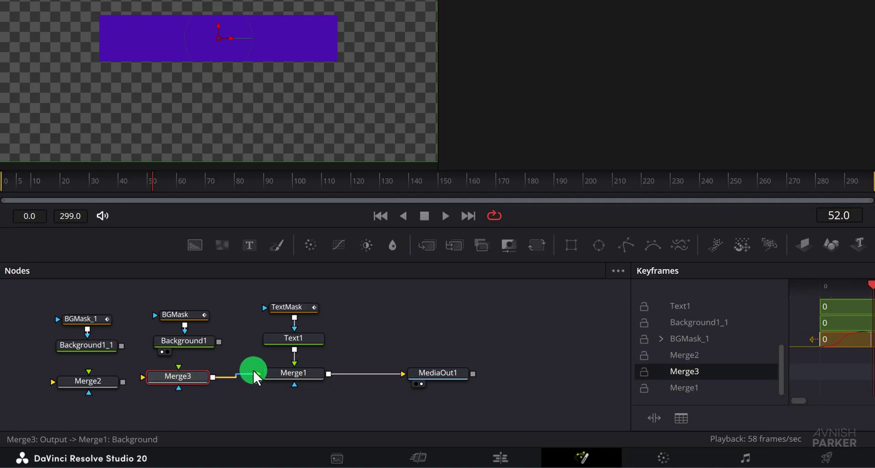
drag(219, 343, 171, 379)
drag(121, 346, 84, 381)
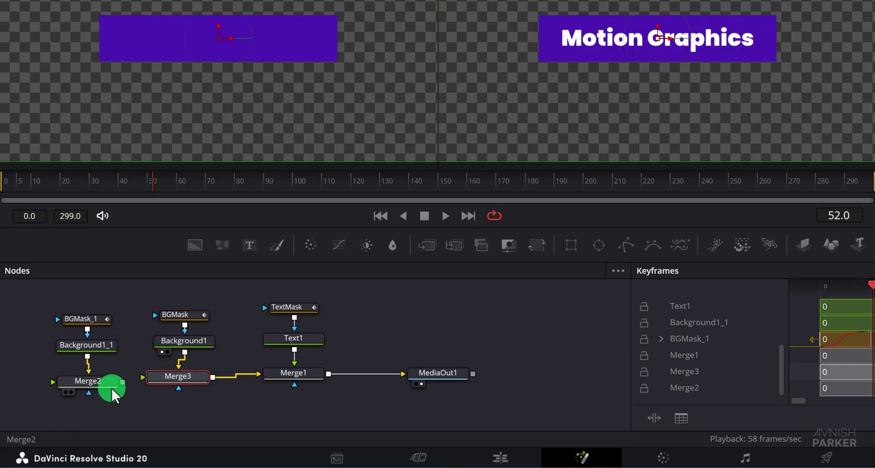
drag(122, 381, 147, 376)
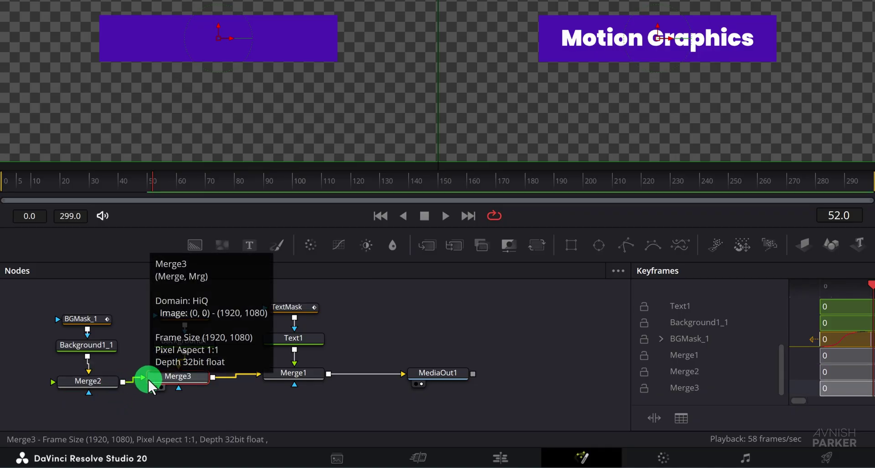
Align the node columns and text branch so the links run straight
click(209, 403)
click(143, 366)
drag(103, 374, 97, 370)
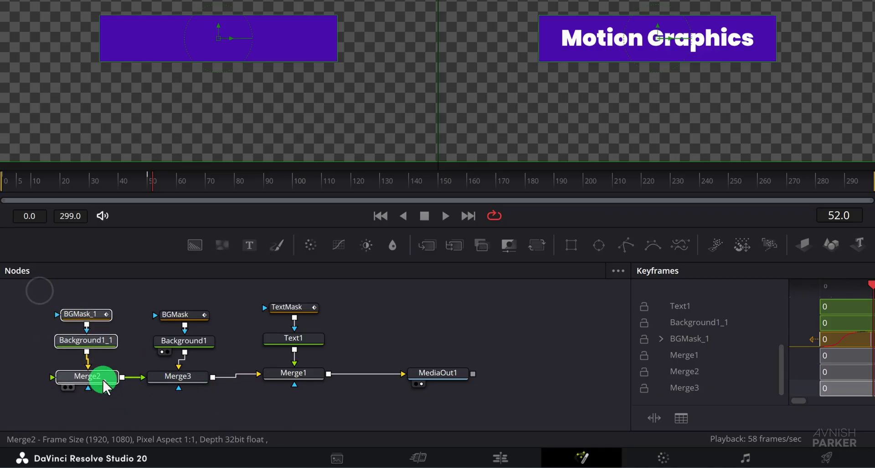
drag(201, 339, 195, 334)
drag(273, 290, 307, 380)
drag(446, 374, 449, 377)
click(365, 349)
click(68, 313)
click(68, 314)
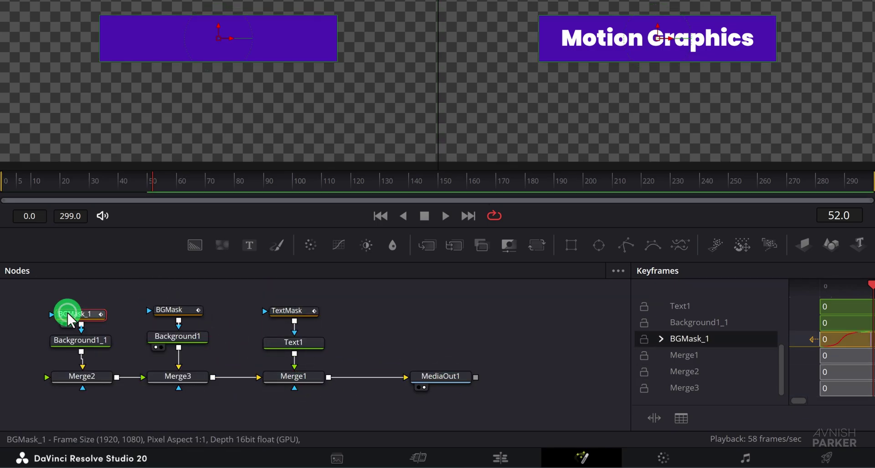
Make Background1_1 solid white by setting Red, Green and Blue to 1.0
click(78, 340)
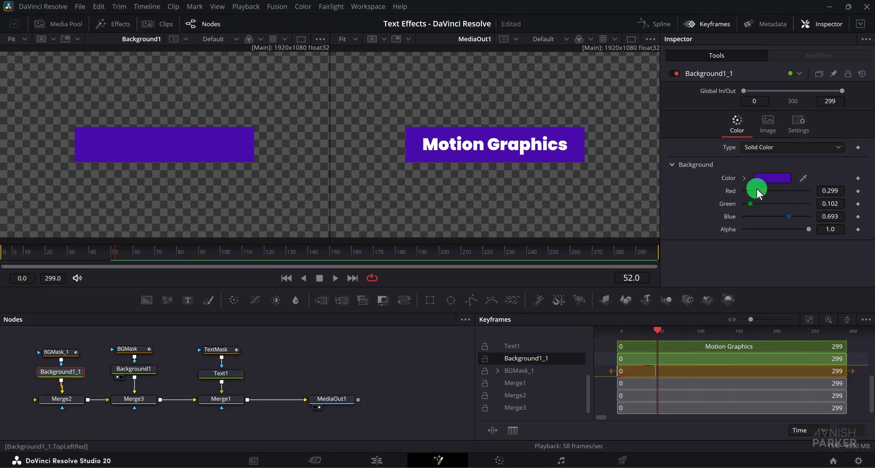
drag(756, 190, 808, 217)
click(137, 386)
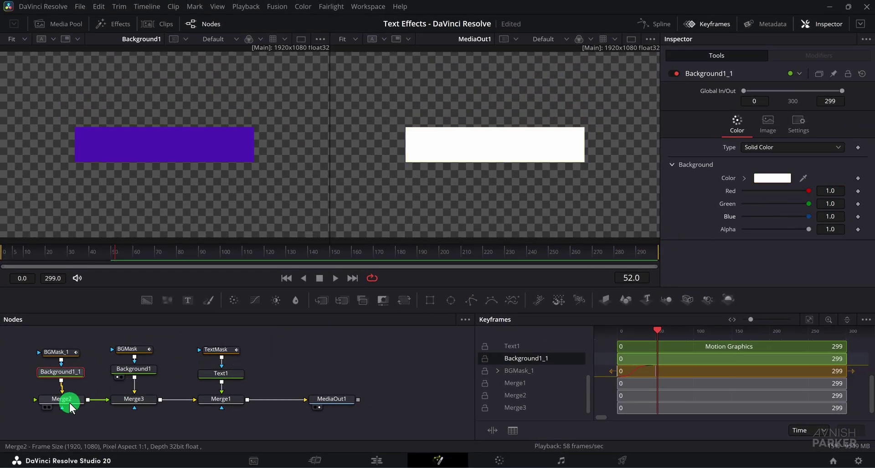
click(67, 400)
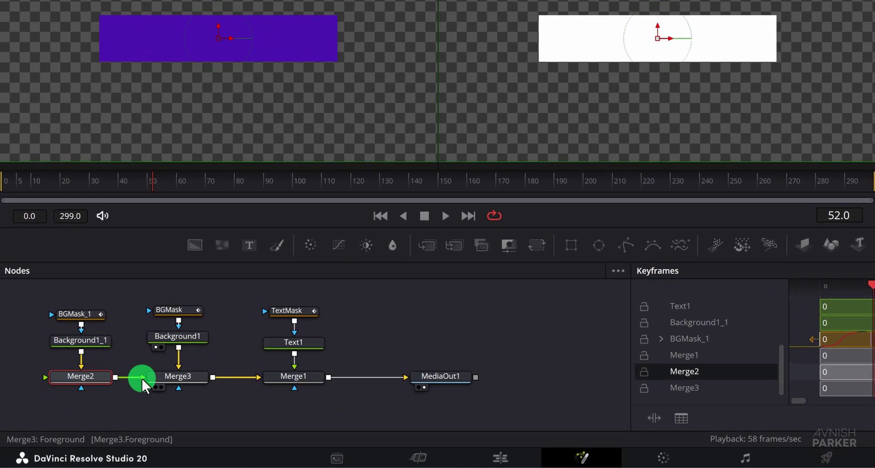
Rewire Merge3 so purple Background1 layers over Merge2's white bar, scrubbing to verify
drag(137, 382, 214, 400)
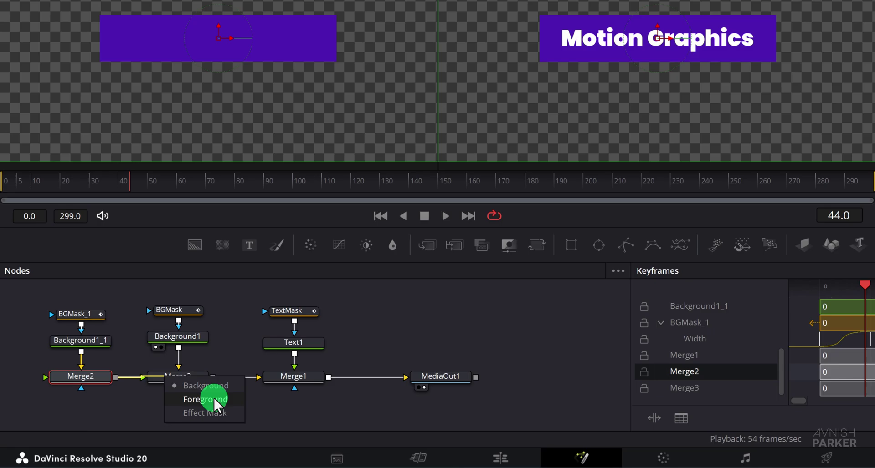
click(206, 399)
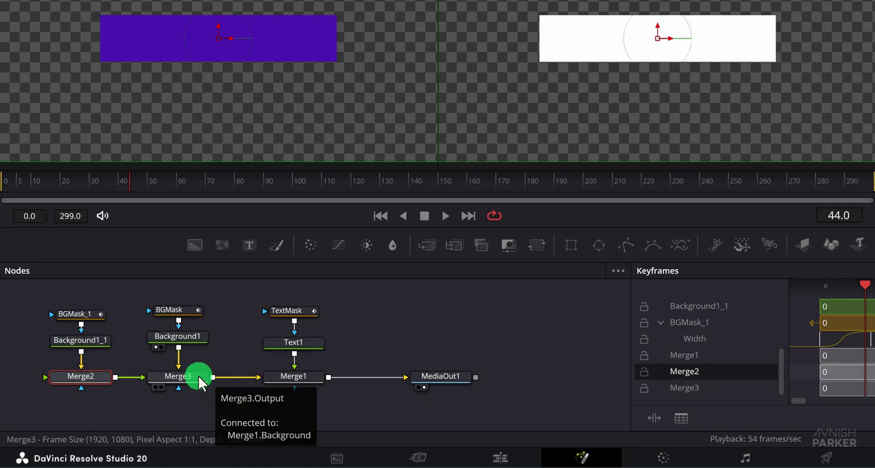
mouse_move(178, 363)
mouse_down()
mouse_move(190, 340)
mouse_move(211, 337)
mouse_move(179, 372)
mouse_up()
key(alt)
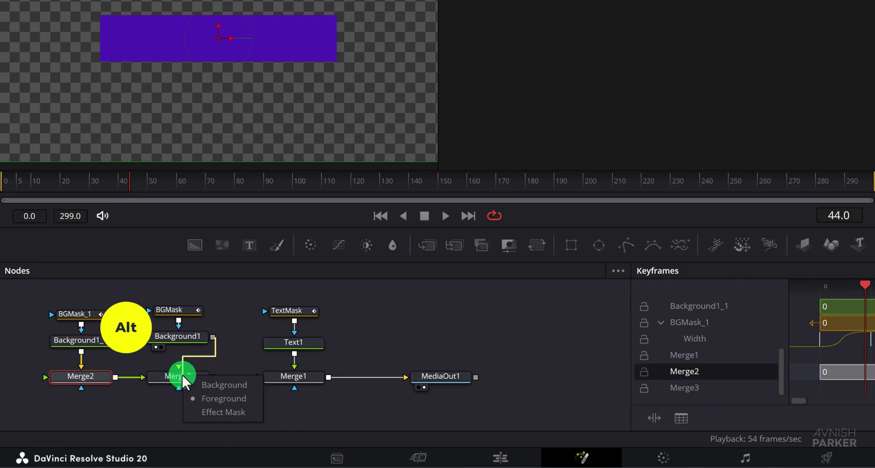
click(227, 391)
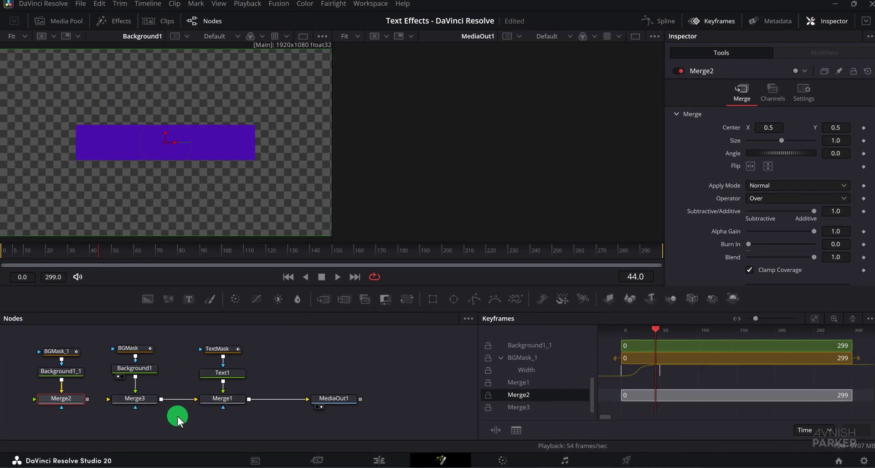
drag(67, 256, 92, 254)
drag(89, 401, 109, 400)
drag(34, 263, 86, 255)
Shift BGMask's Width keyframes a few frames later so white edges show around the bar
click(70, 372)
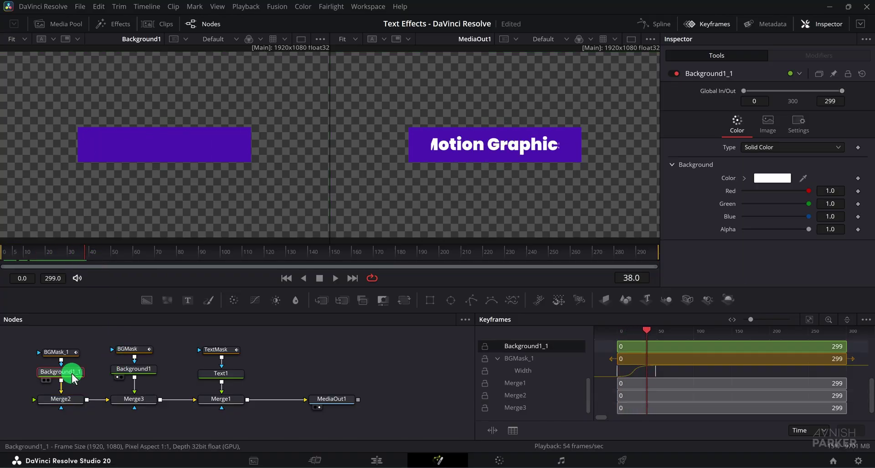
click(438, 380)
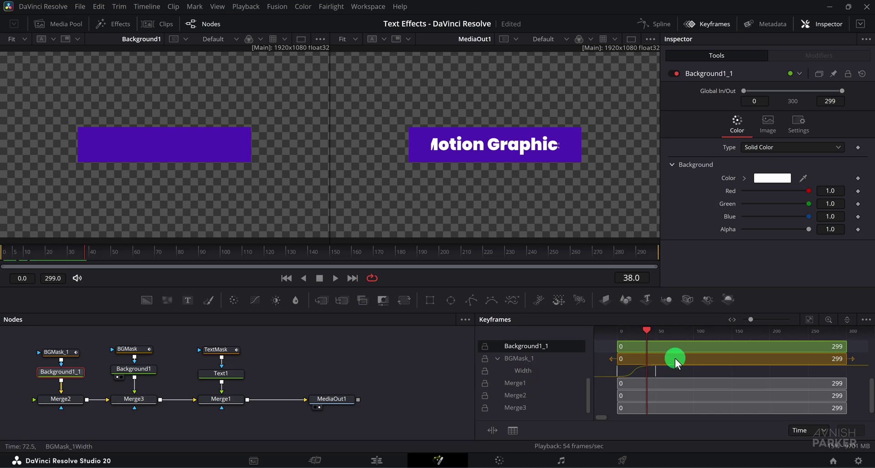
click(567, 376)
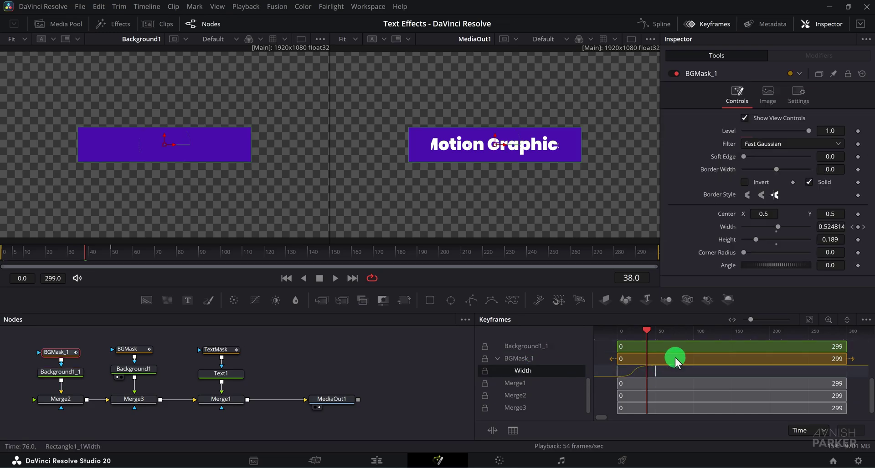
click(133, 351)
scroll(550, 385, up, 5)
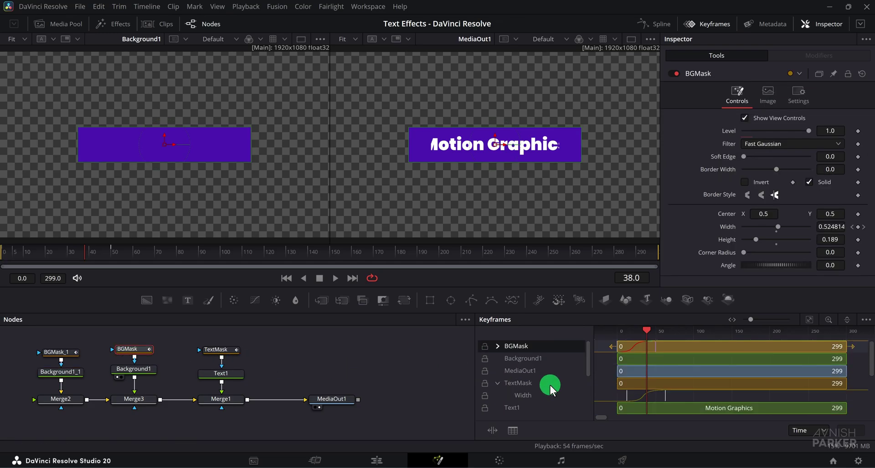
click(497, 347)
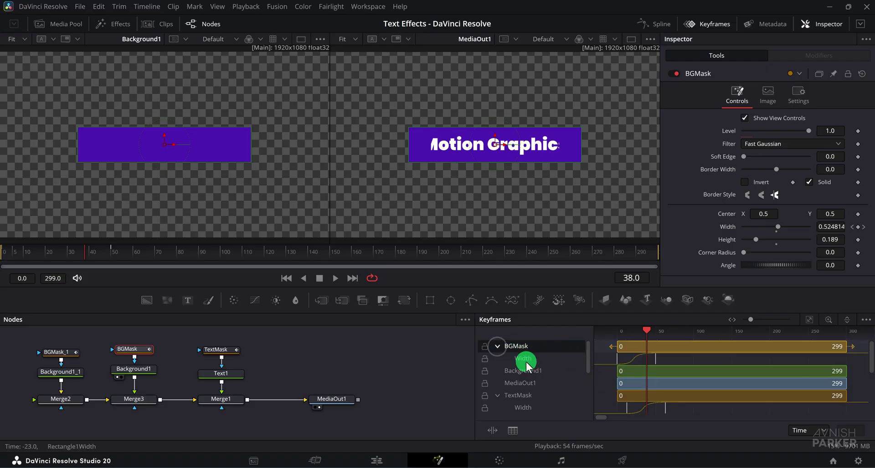
click(668, 359)
drag(668, 360, 399, 379)
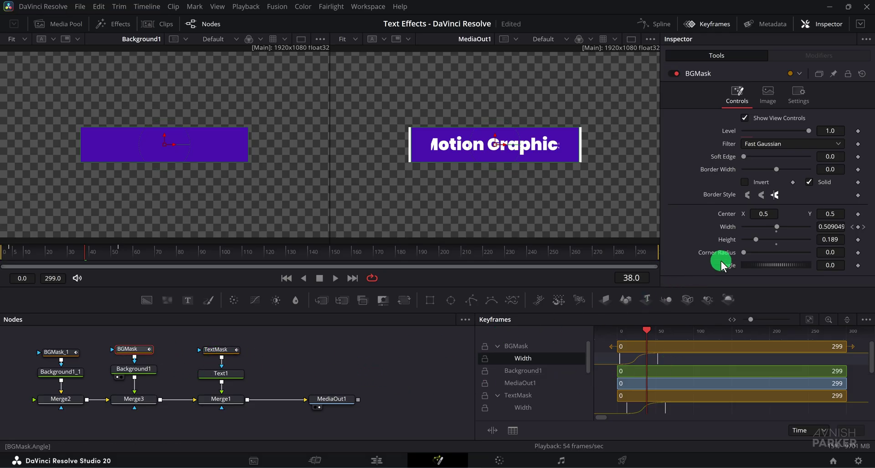
Turn on motion blur at Quality 10 for BGMask, BGMask_1 and TextMask, and shorten the render range
click(797, 94)
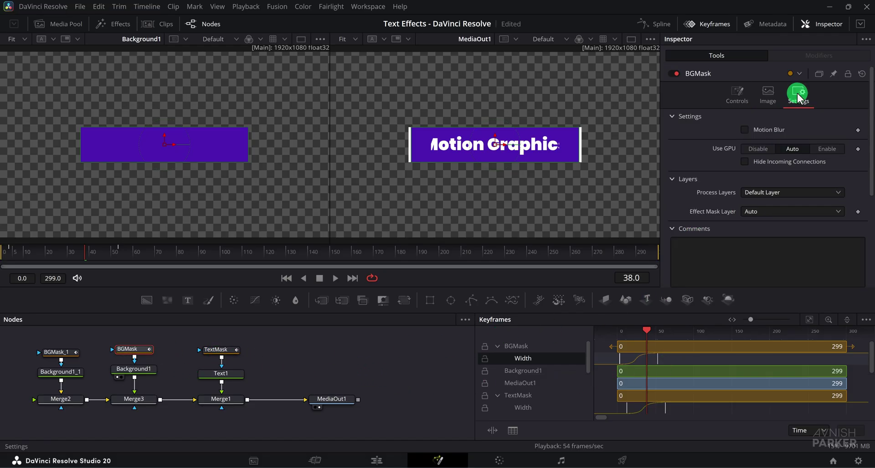
click(744, 130)
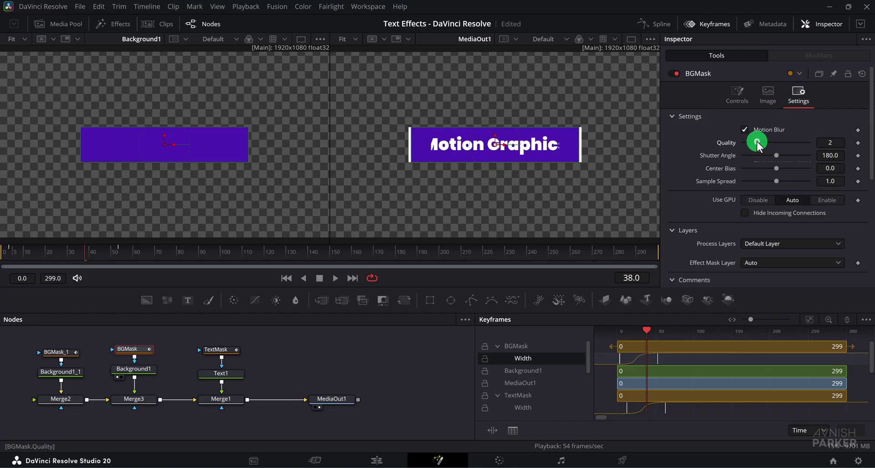
click(58, 352)
click(744, 130)
click(820, 144)
click(215, 351)
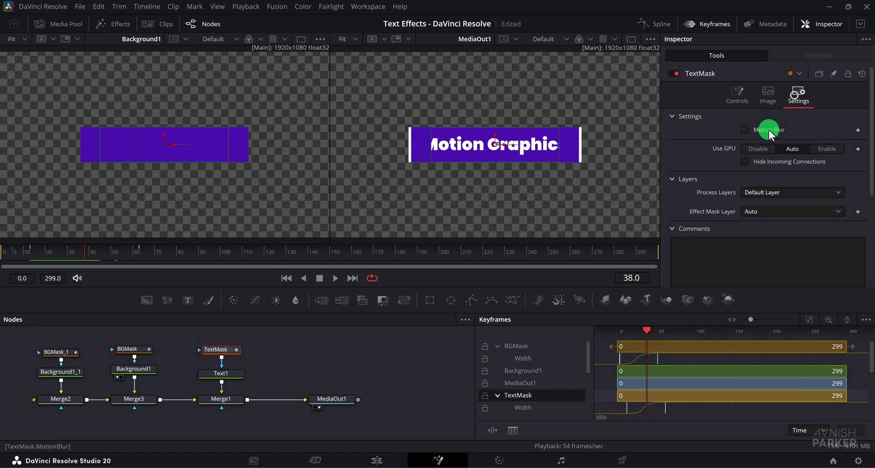
click(744, 130)
click(820, 144)
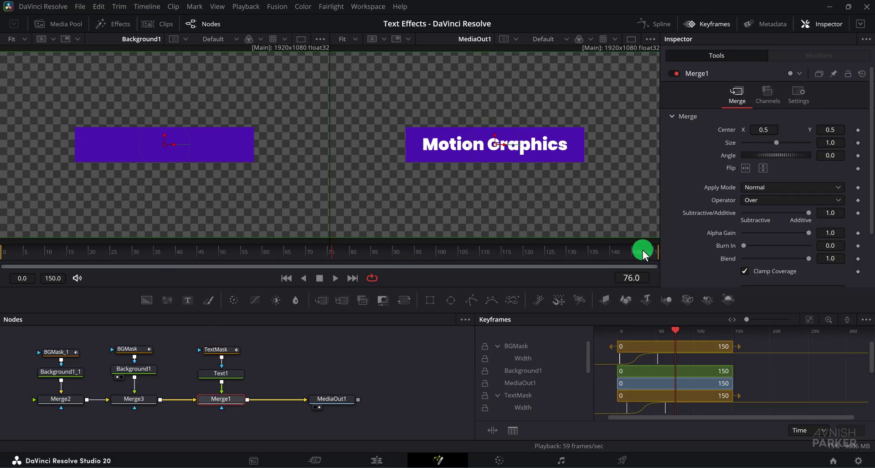
drag(642, 250, 219, 258)
Loop-play the first 50 frames to preview the bars growing with motion blur
key(space)
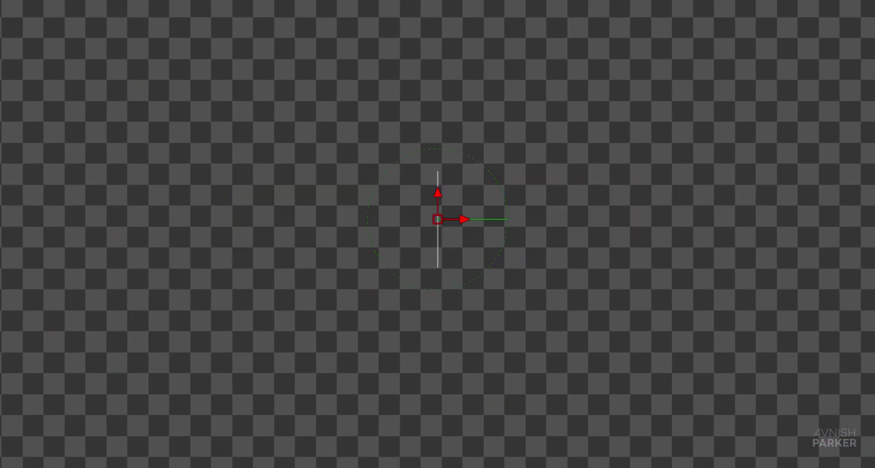